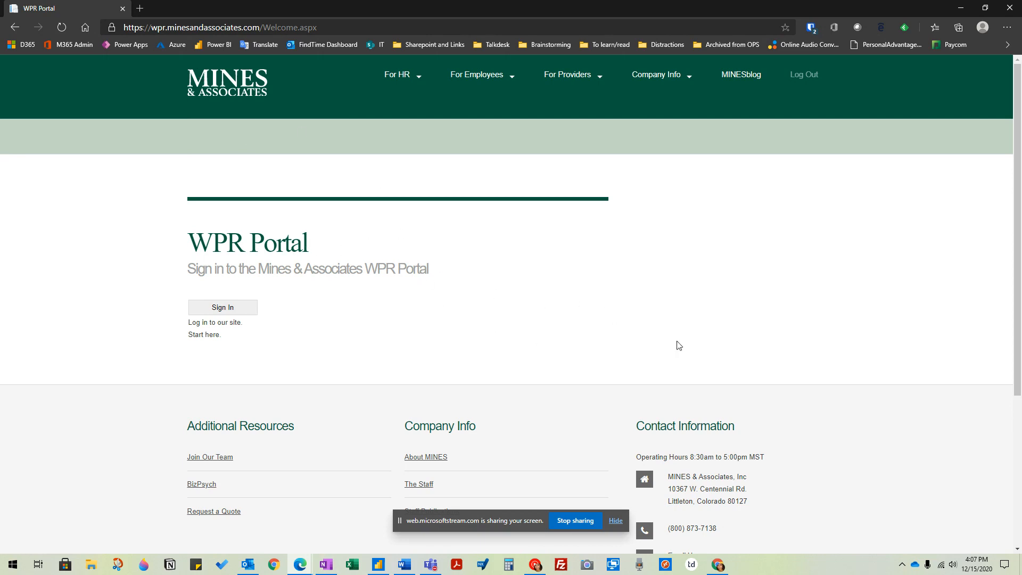
drag(784, 367, 176, 139)
click(417, 169)
click(283, 27)
click(327, 28)
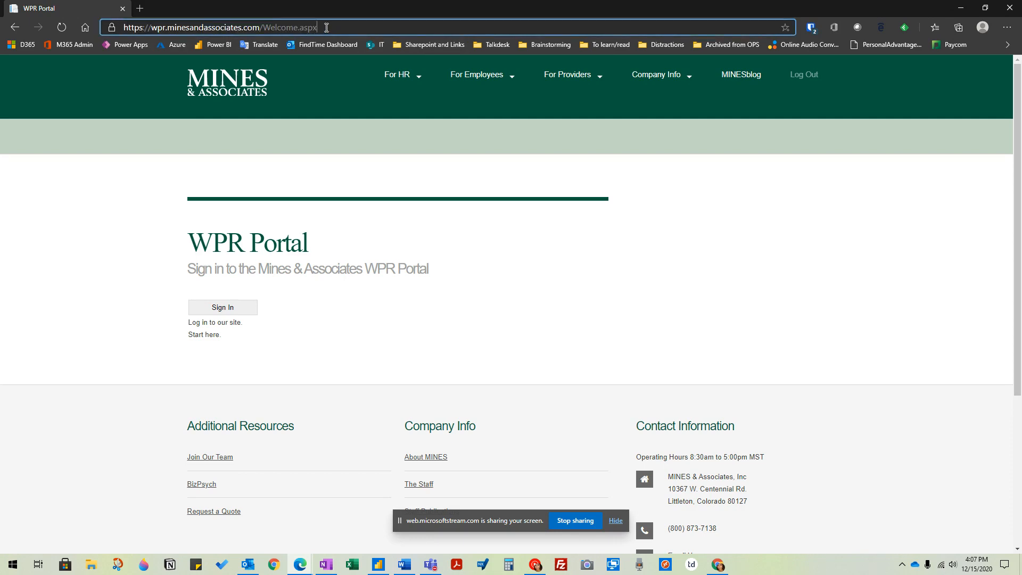
click(263, 26)
drag(335, 27, 261, 29)
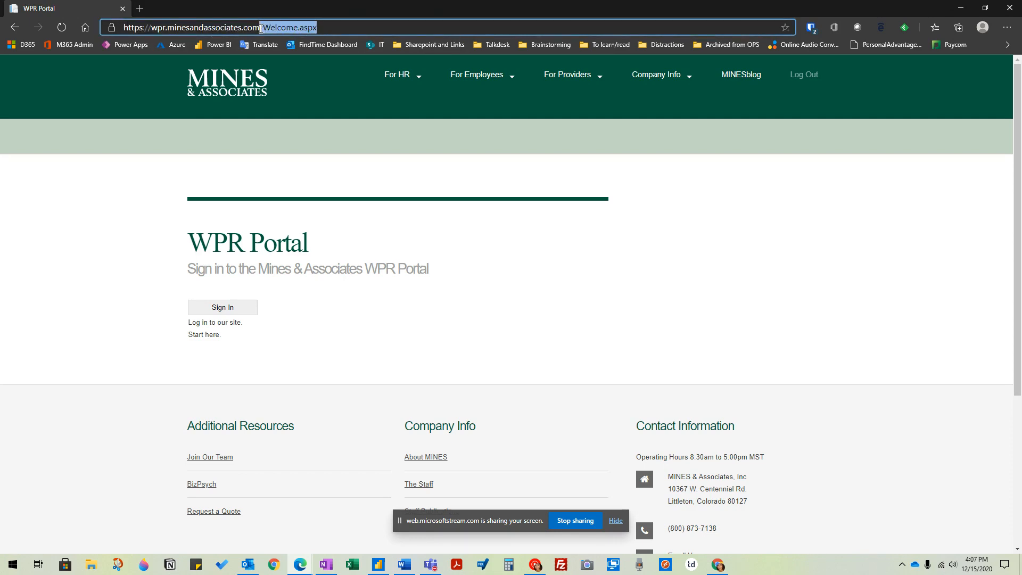
click(439, 357)
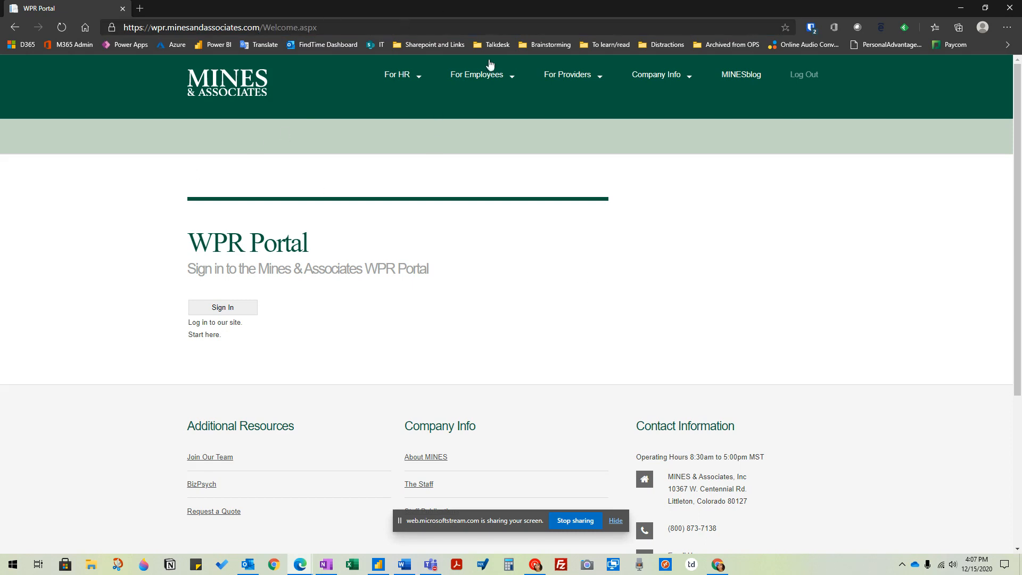
- Sign in to the WPR Portal with the prefilled user name and the account password pasted from the clipboard history
click(234, 312)
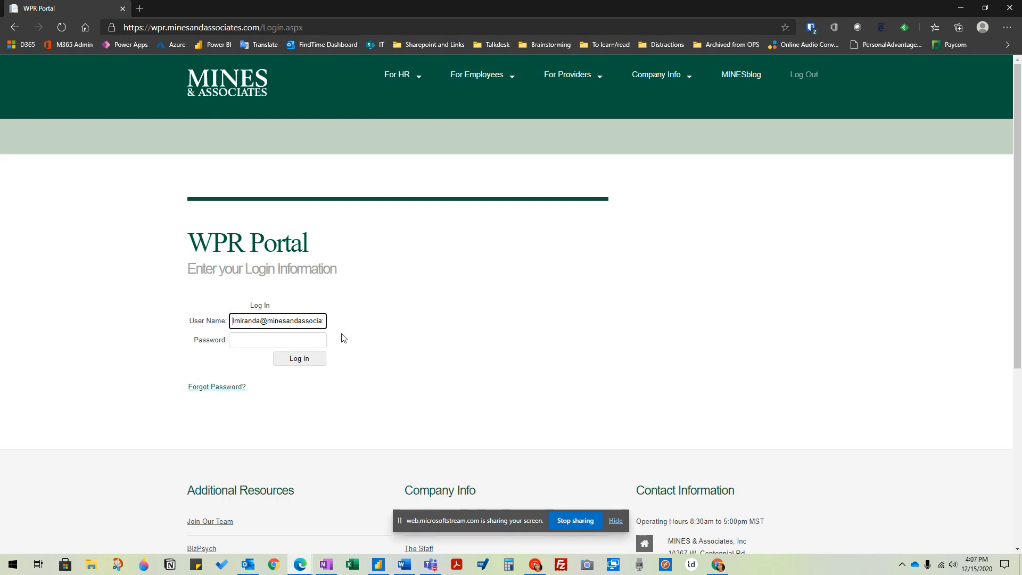
click(254, 344)
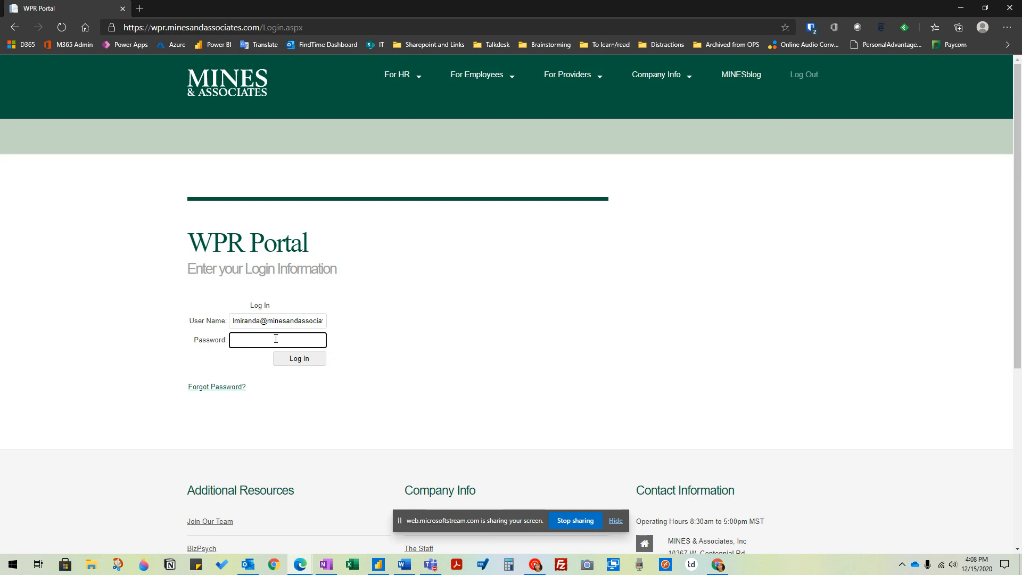
drag(124, 173, 343, 452)
click(241, 340)
drag(183, 191, 275, 338)
click(238, 340)
key(super+v)
scroll(319, 421, down, 2)
scroll(328, 428, down, 3)
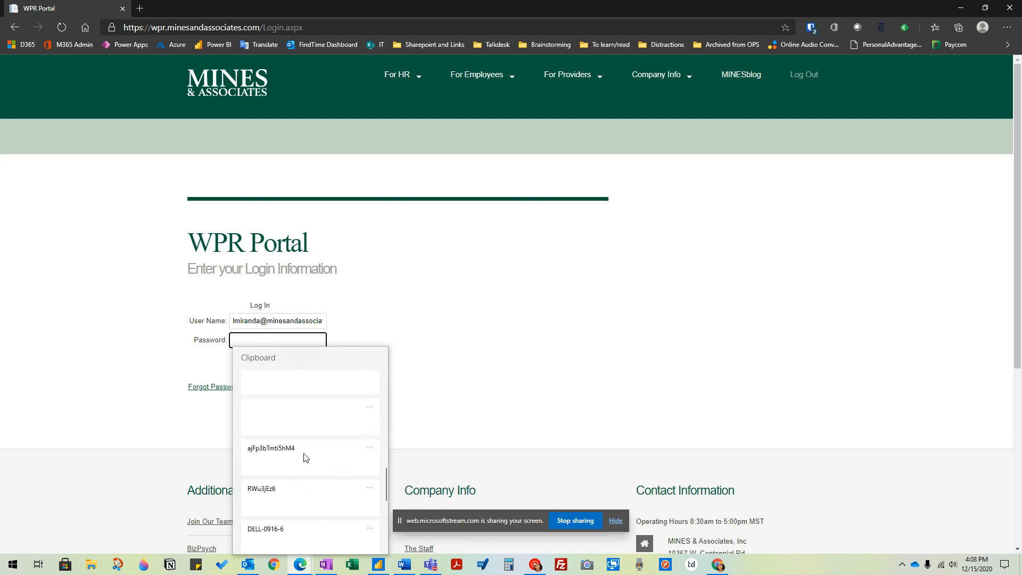
click(305, 457)
click(302, 356)
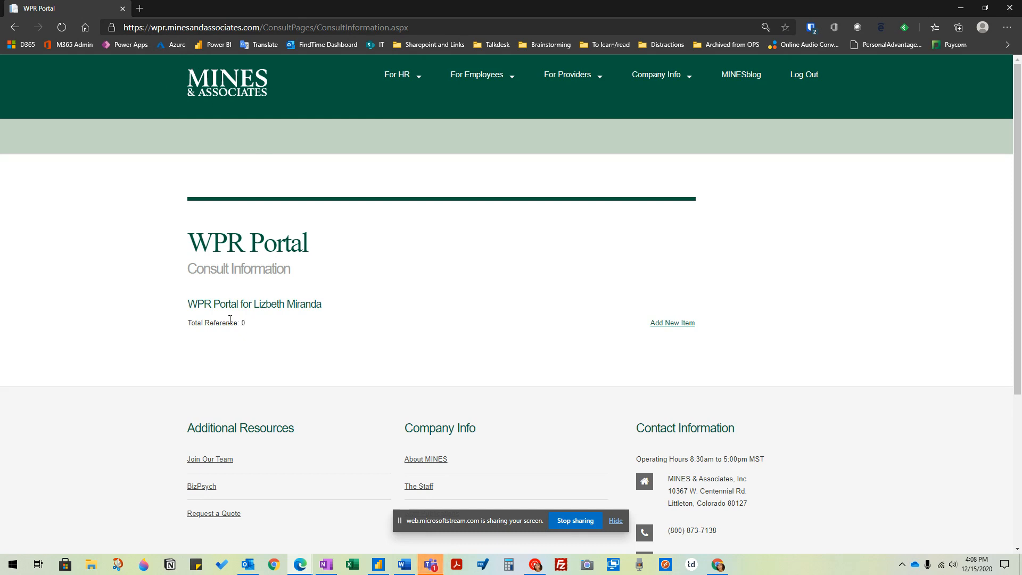
- Add a new item to the consult information list
drag(186, 197, 725, 358)
click(710, 349)
click(678, 323)
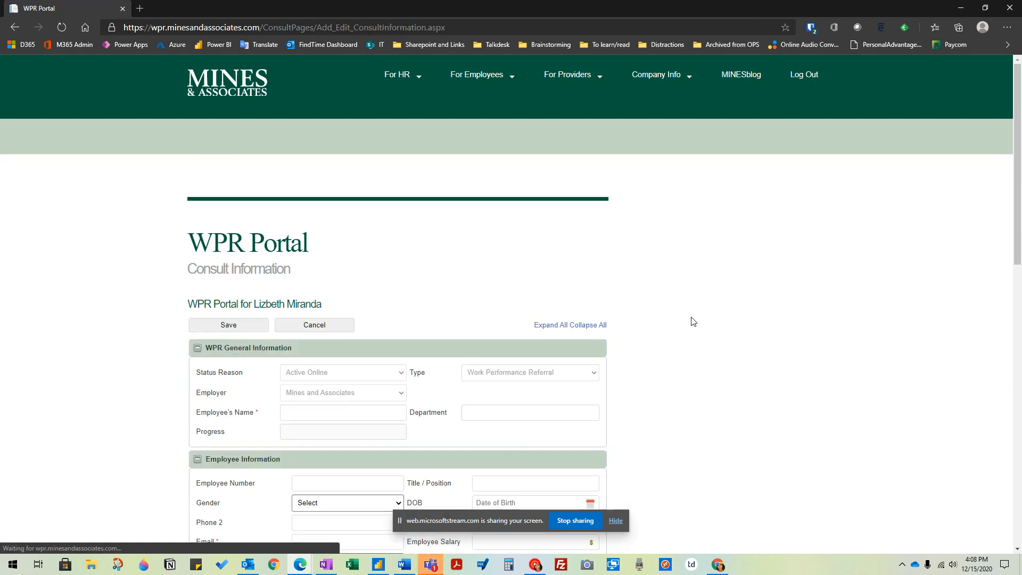
- Fill in the employee's name and set the department to Reporting in the WPR general information
scroll(731, 349, down, 3)
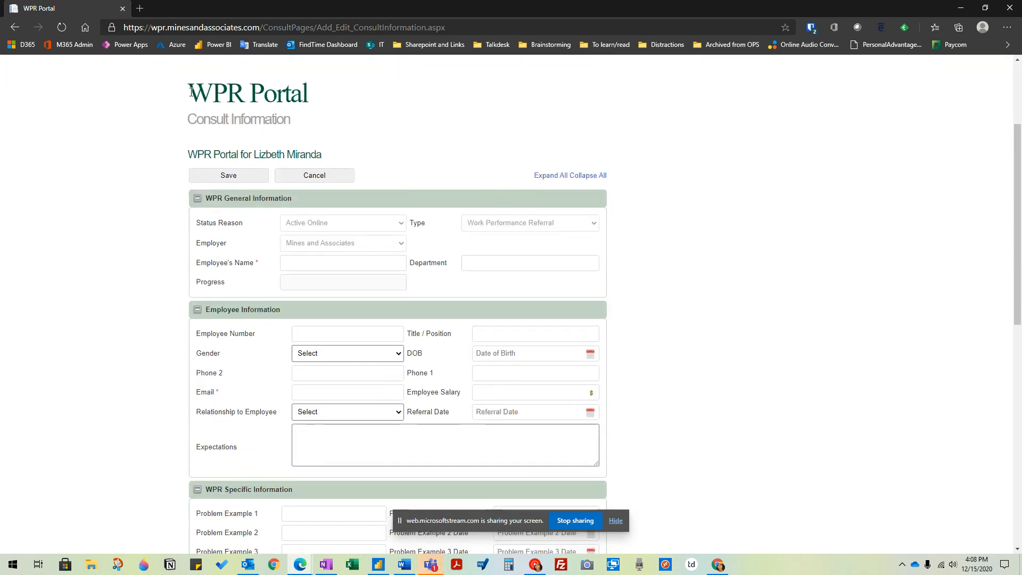
scroll(233, 321, down, 3)
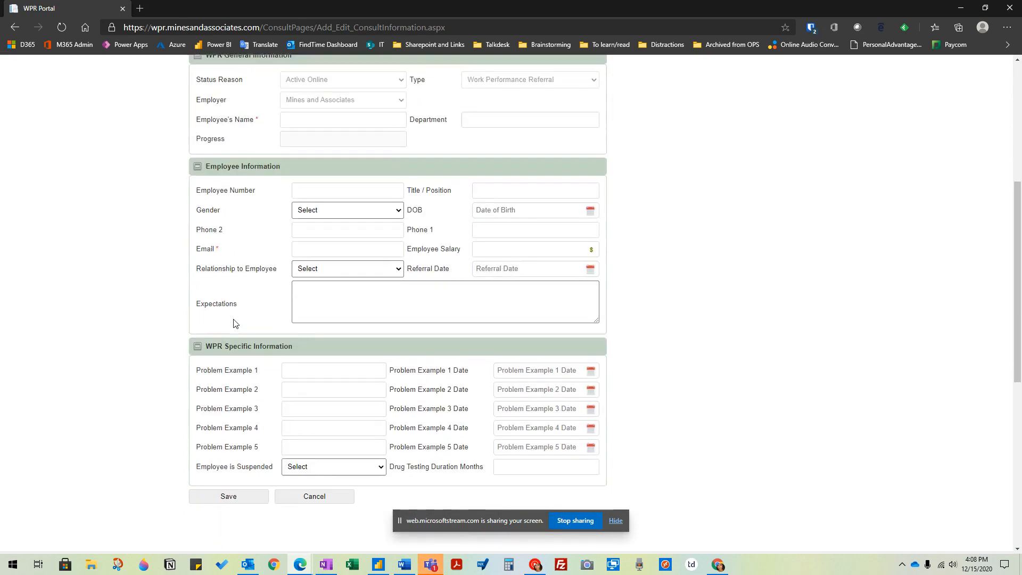
scroll(586, 306, up, 2)
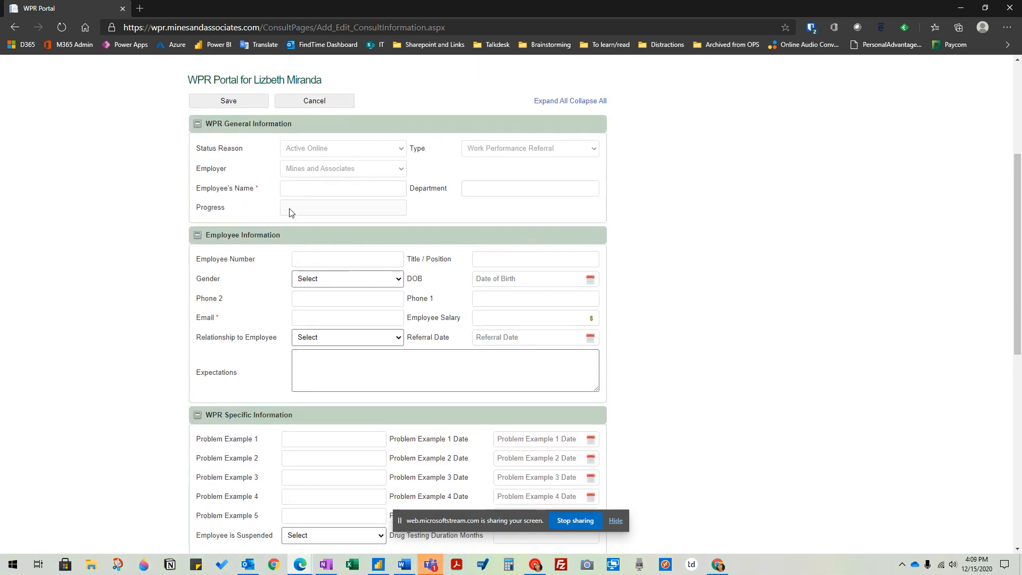
scroll(258, 425, down, 2)
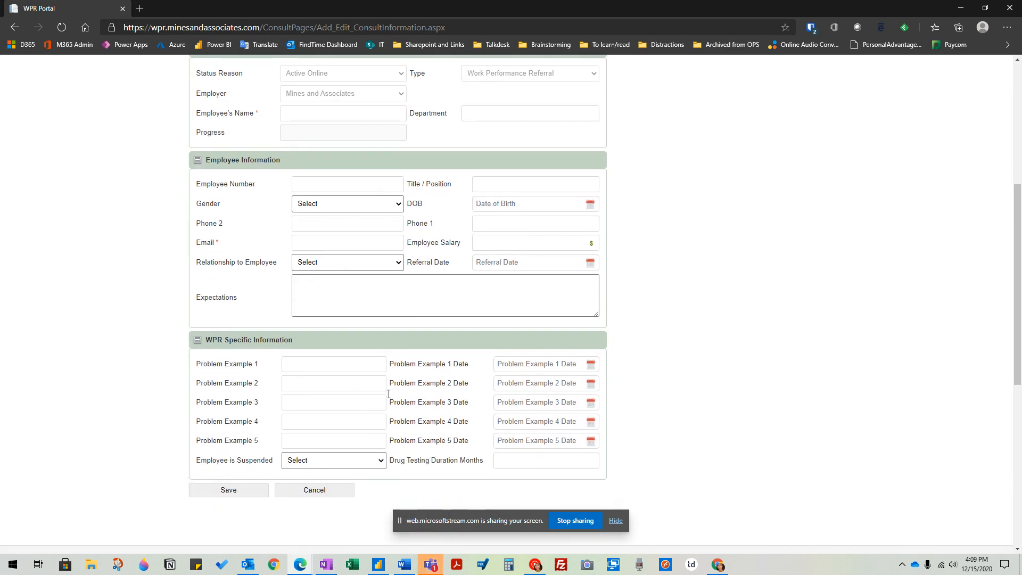
scroll(696, 342, up, 2)
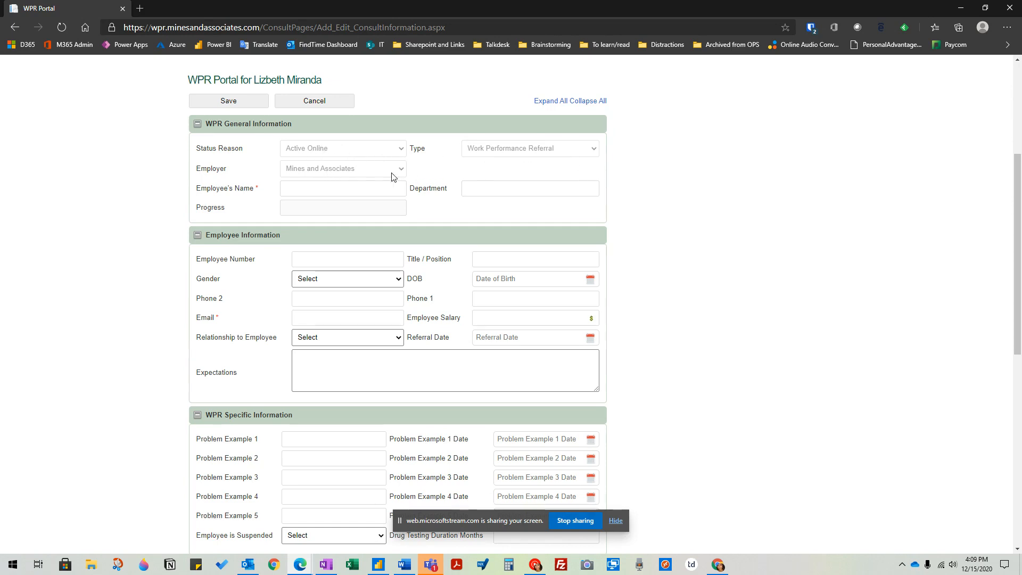
drag(196, 147, 515, 157)
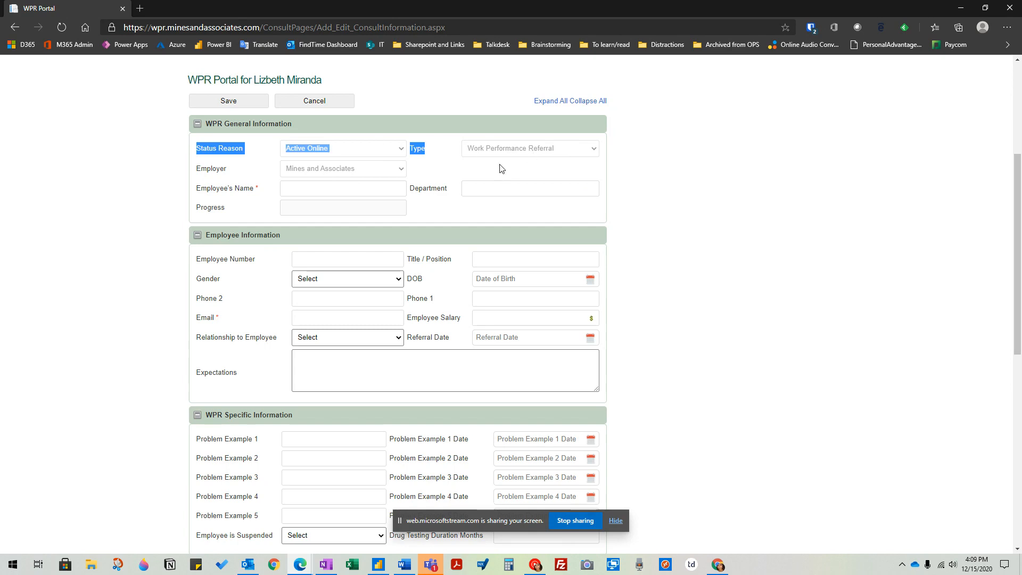
click(490, 172)
click(363, 187)
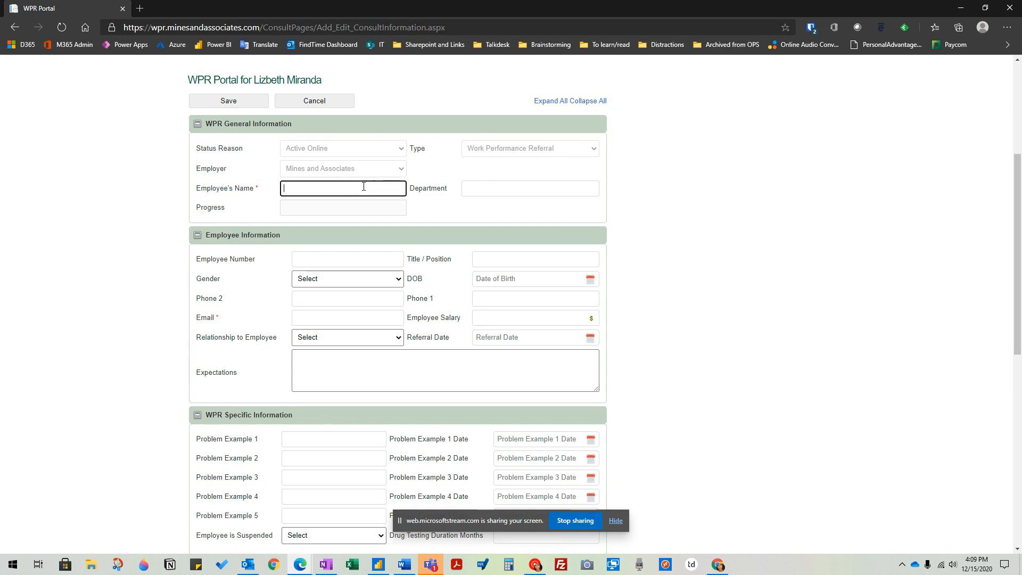
click(509, 187)
text(Reporting)
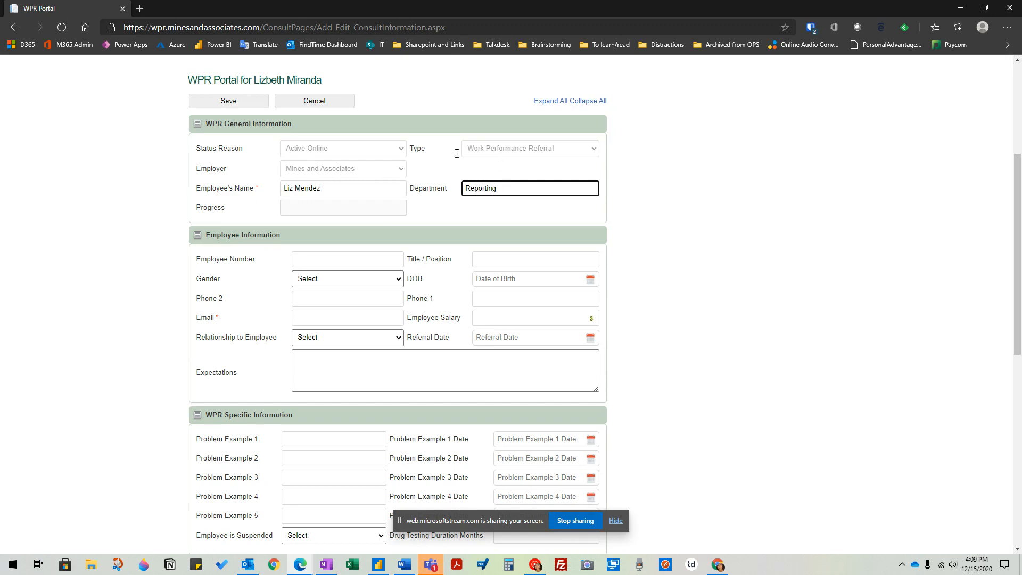
click(339, 206)
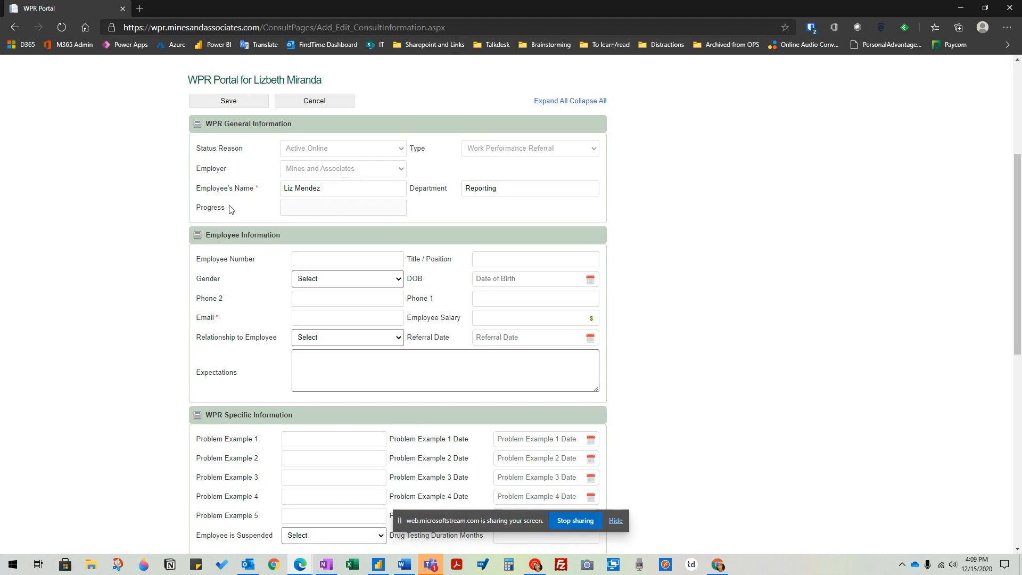
drag(197, 206, 391, 215)
click(313, 211)
drag(197, 210, 333, 209)
click(336, 214)
drag(196, 210, 243, 216)
click(254, 212)
drag(196, 208, 462, 210)
double_click(198, 205)
click(303, 213)
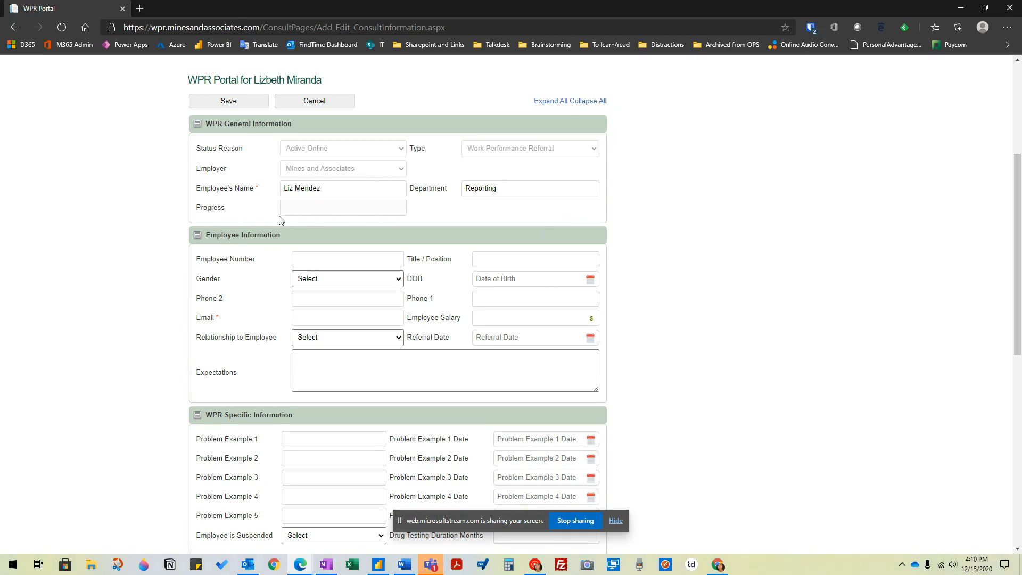
- Fill in the employee's email address in the employee information
scroll(602, 224, down, 2)
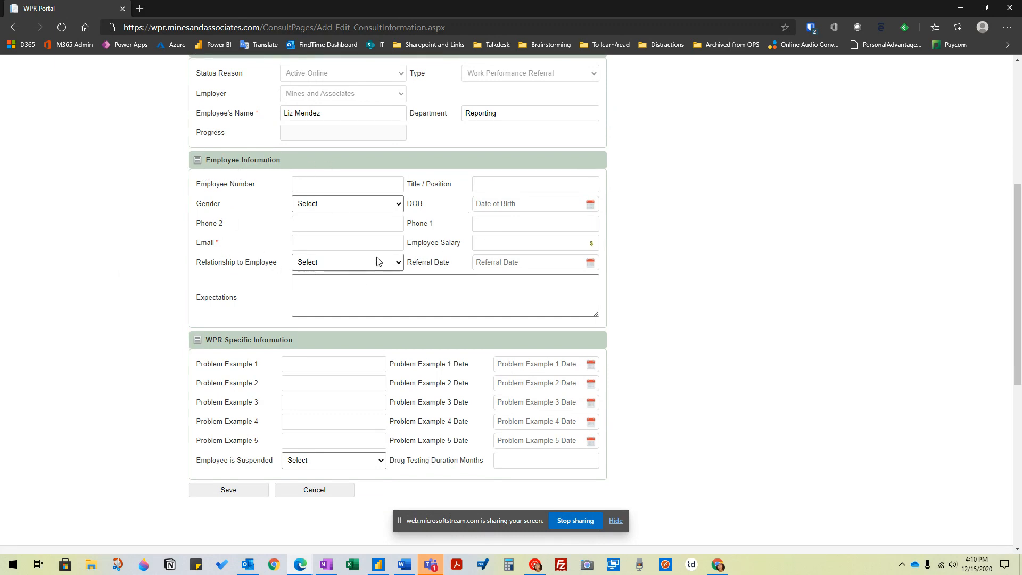
click(369, 236)
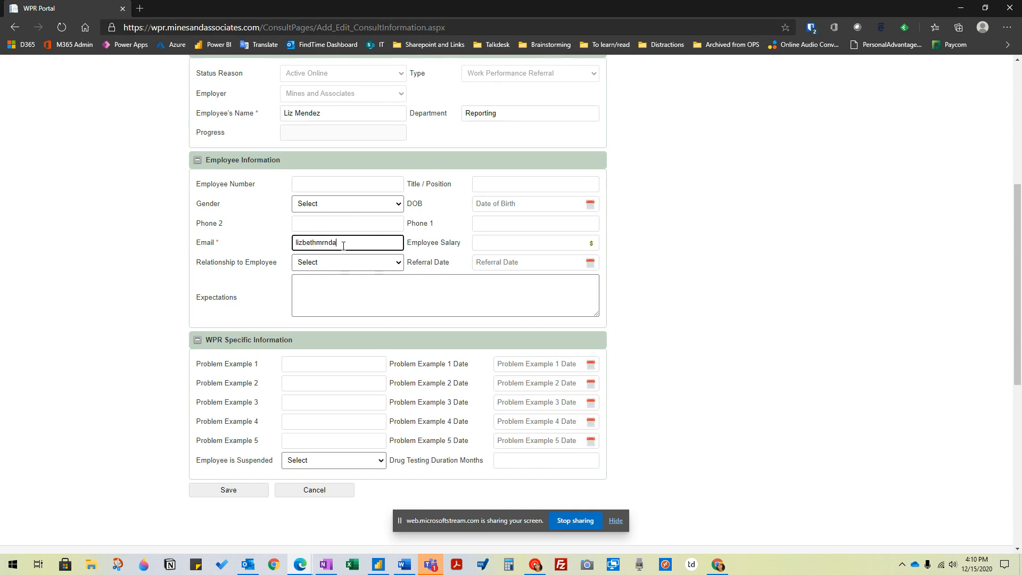
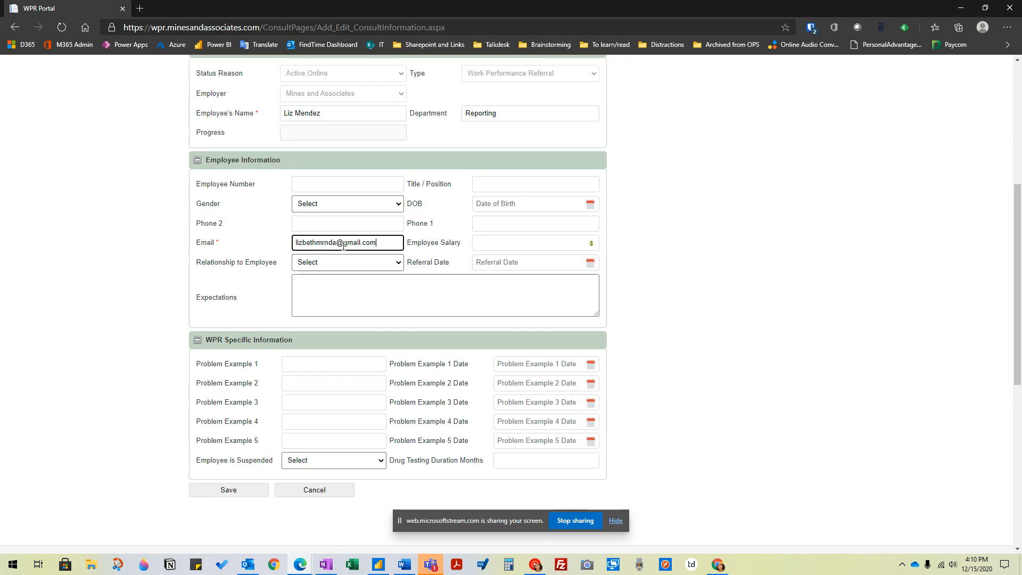
drag(391, 242, 254, 244)
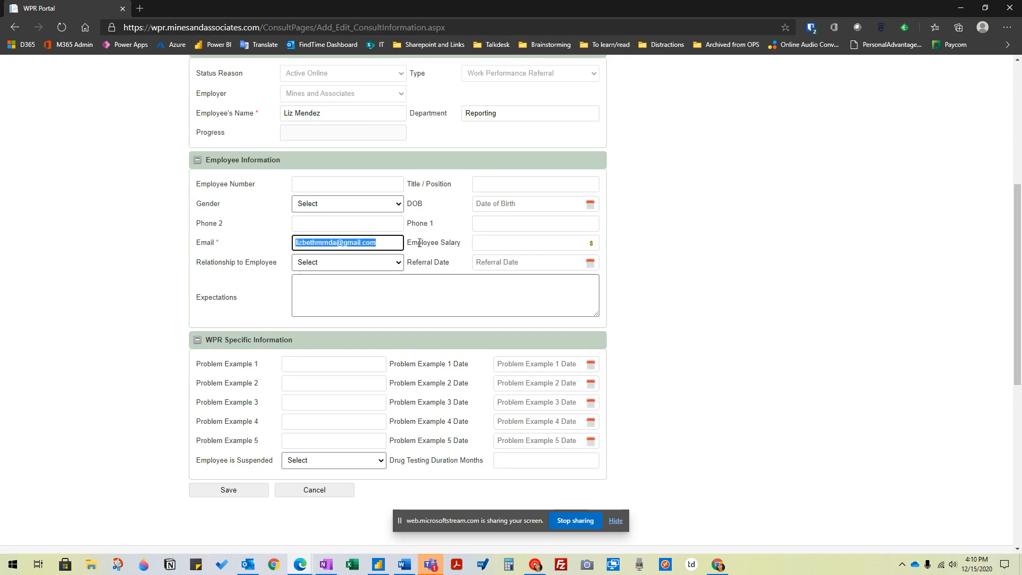
click(396, 244)
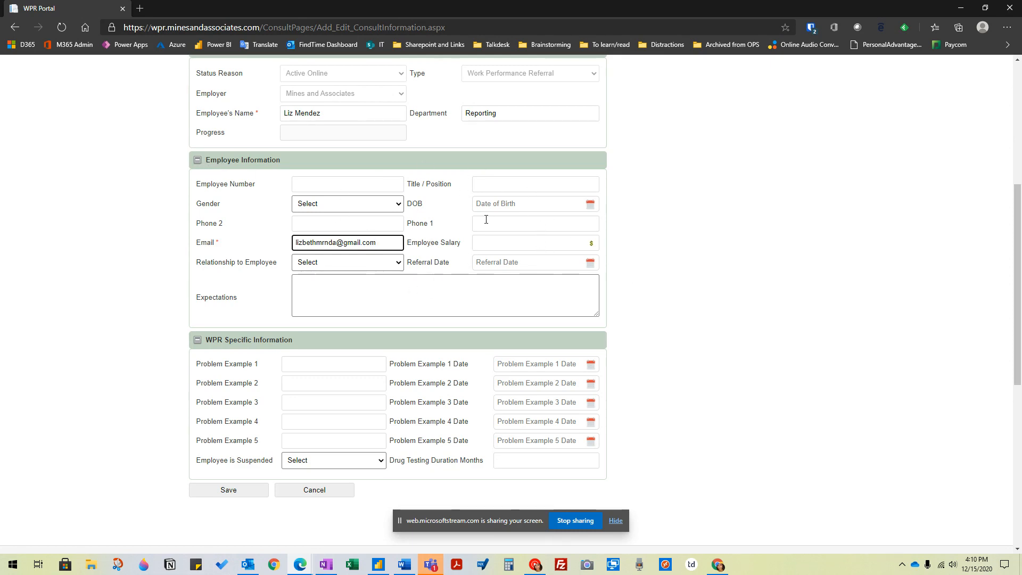
- Look through the Relationship to Employee options and the Referral Date calendar without choosing a value
click(514, 224)
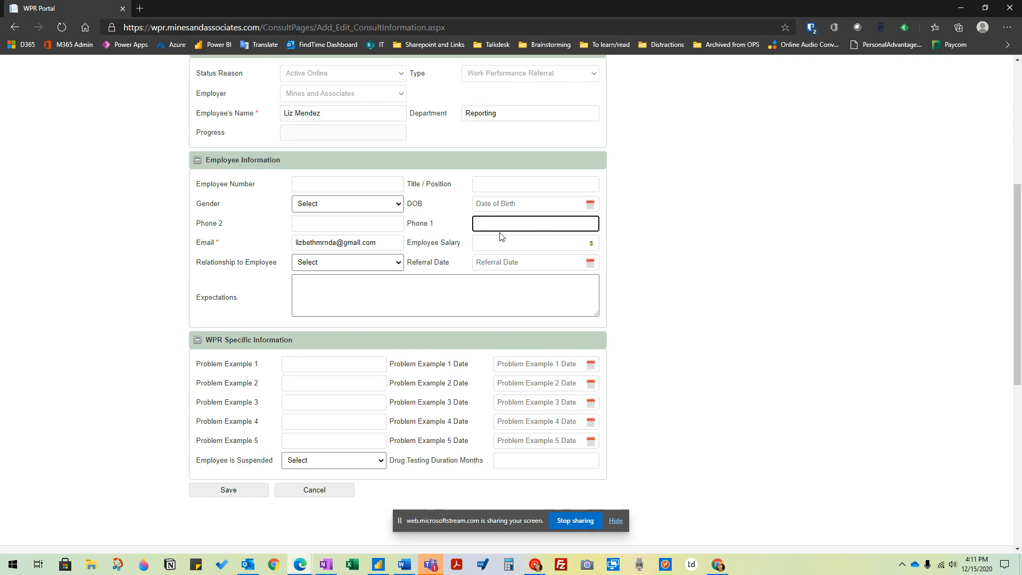
click(396, 266)
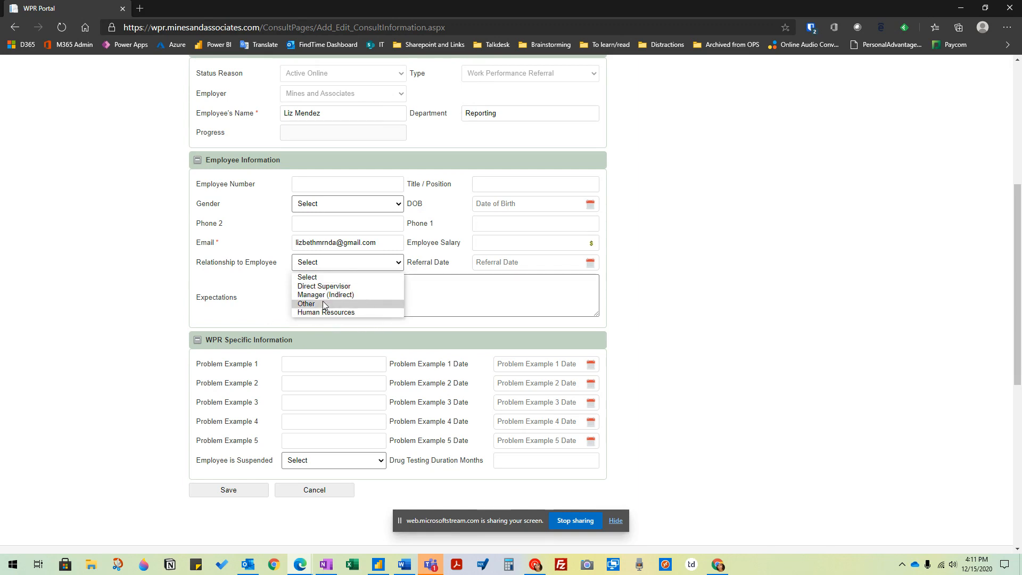
click(435, 241)
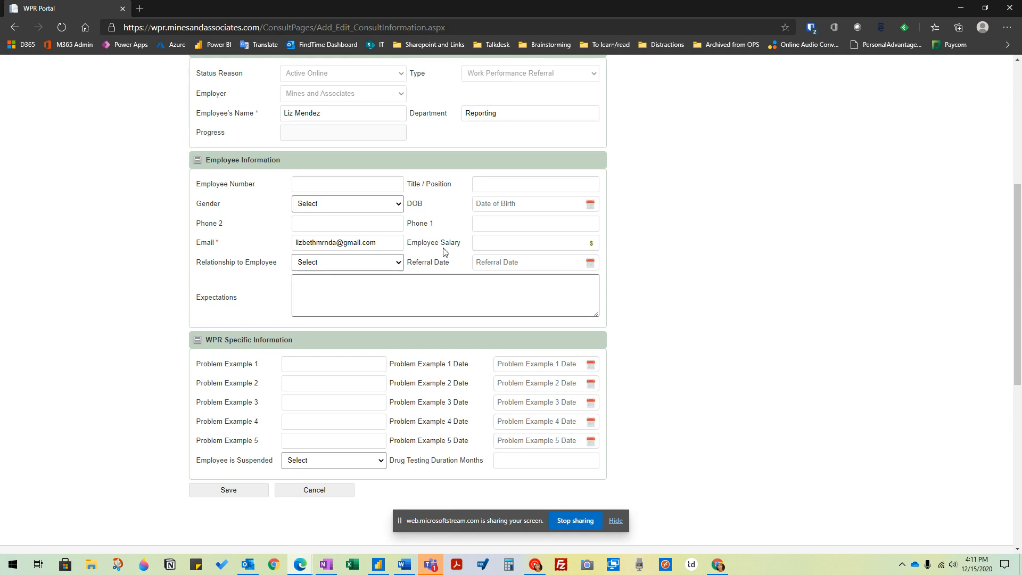
click(524, 257)
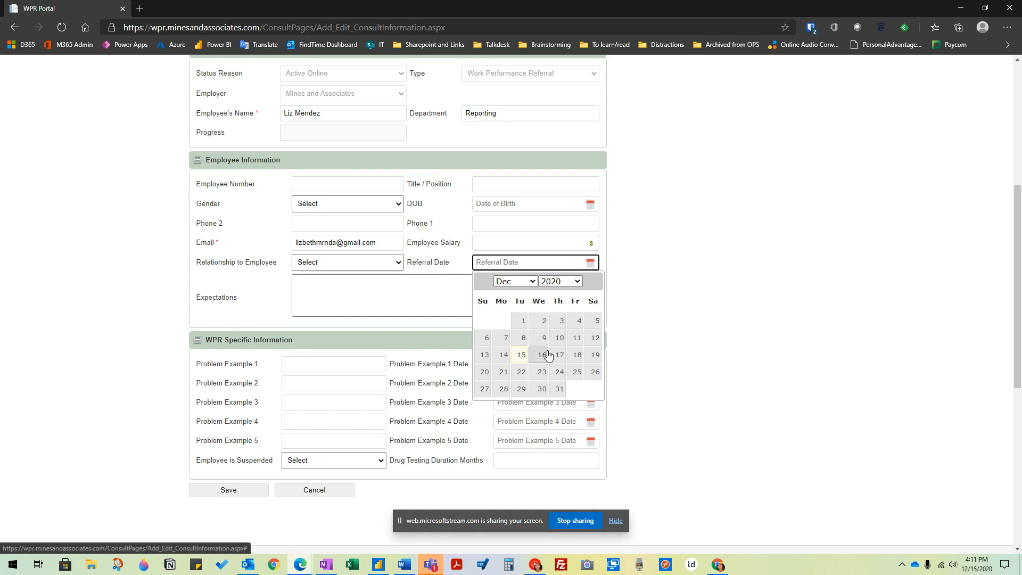
click(714, 266)
- Enlarge the Expectations box slightly and enter that the employee should work on developing goal setting skills
click(406, 297)
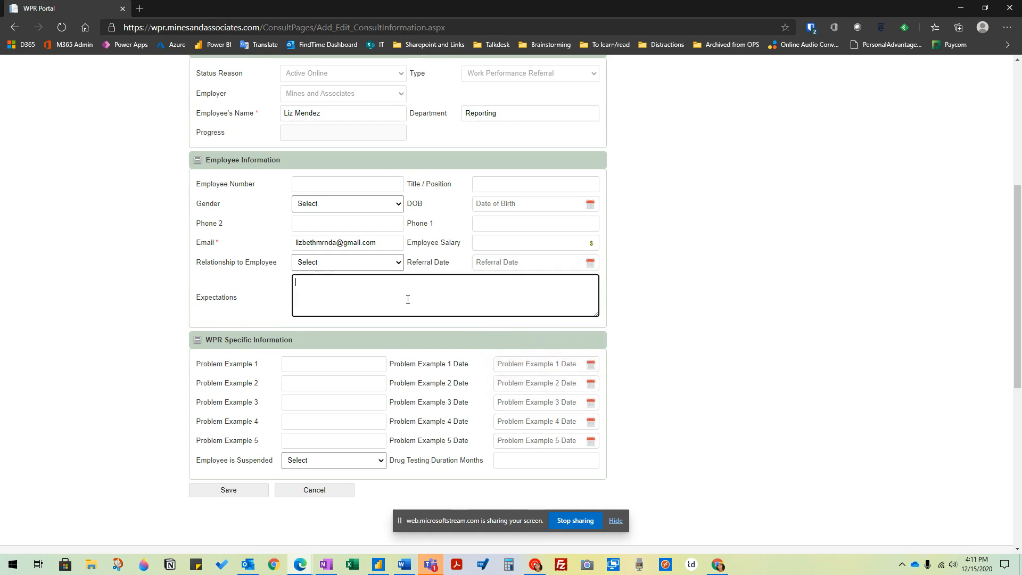
drag(197, 296, 365, 286)
mouse_move(596, 314)
mouse_down()
mouse_move(590, 349)
mouse_move(608, 323)
mouse_move(590, 327)
mouse_up()
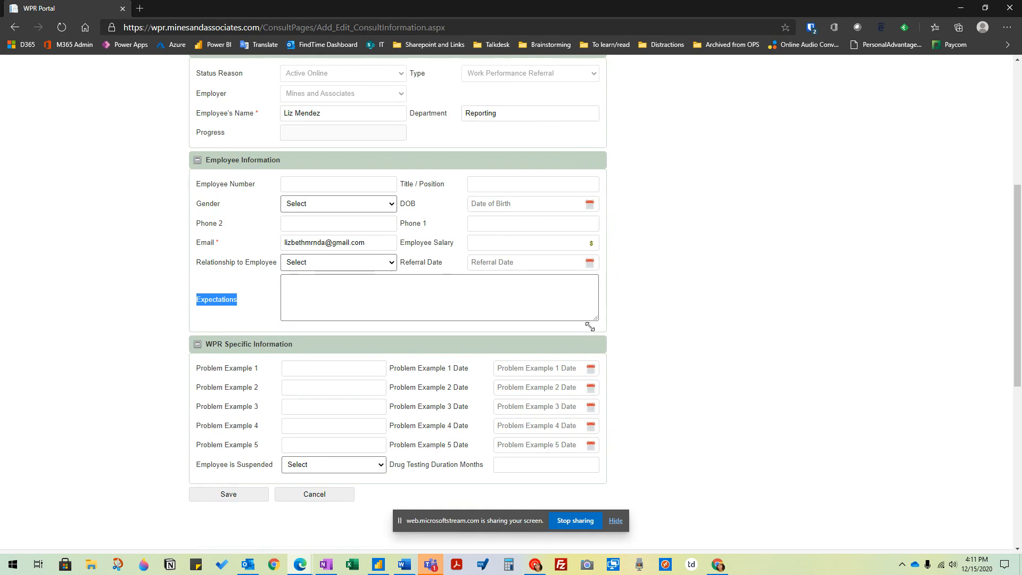
click(410, 287)
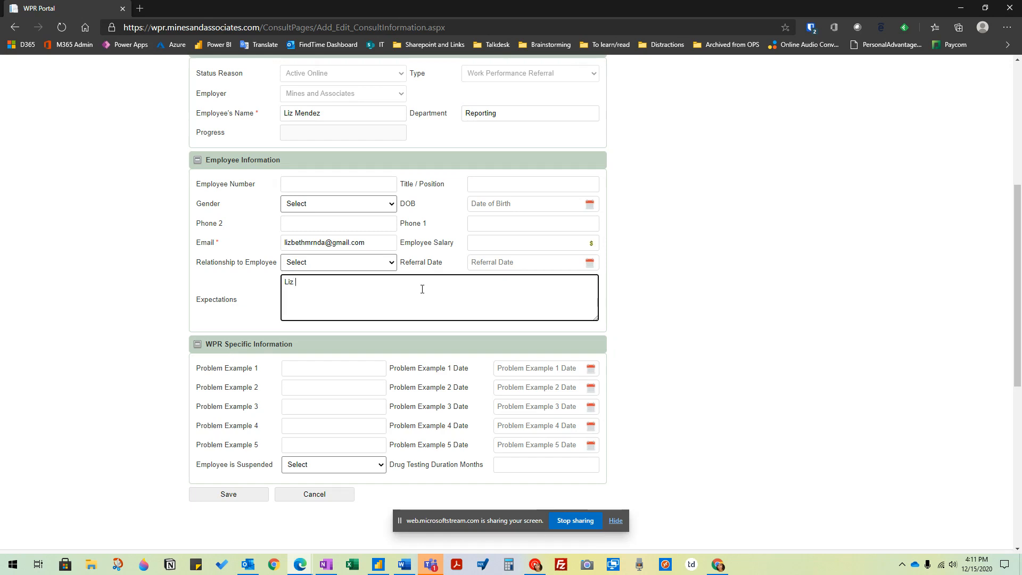
text(should work on developing go)
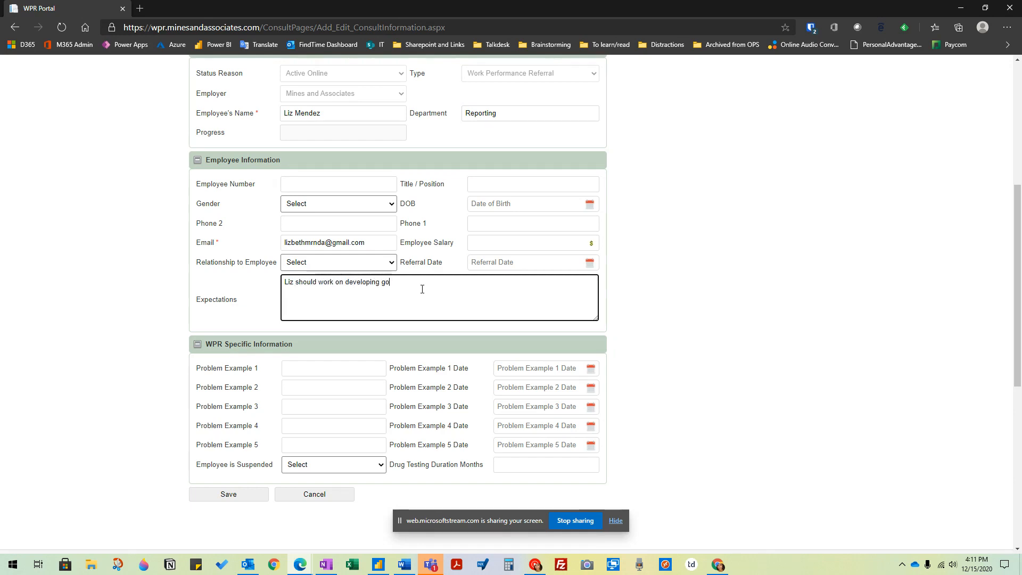
text(al setting skills.)
drag(438, 282, 273, 282)
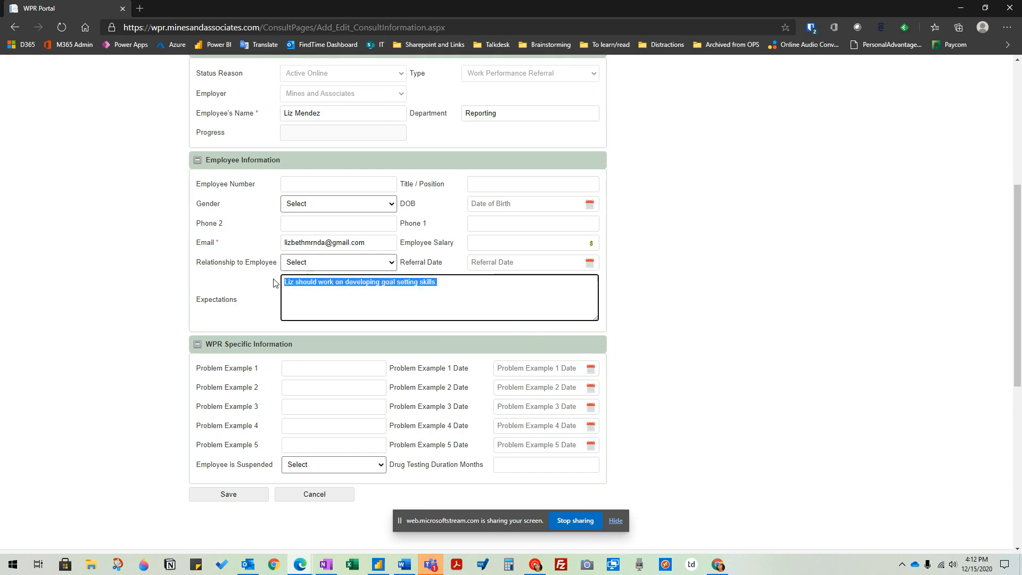
drag(519, 289, 165, 291)
drag(465, 287, 235, 288)
click(475, 286)
drag(396, 285, 199, 291)
click(471, 294)
- Enter in Problem Example 1 that the employee did not meet a deadline to submit reports by December 1st
scroll(471, 293, down, 1)
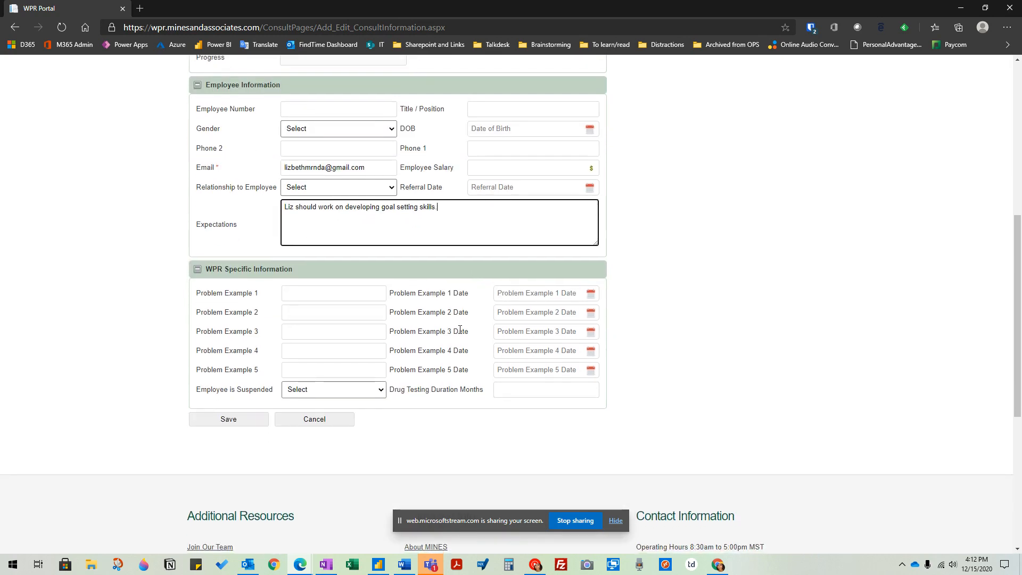
drag(648, 257, 151, 269)
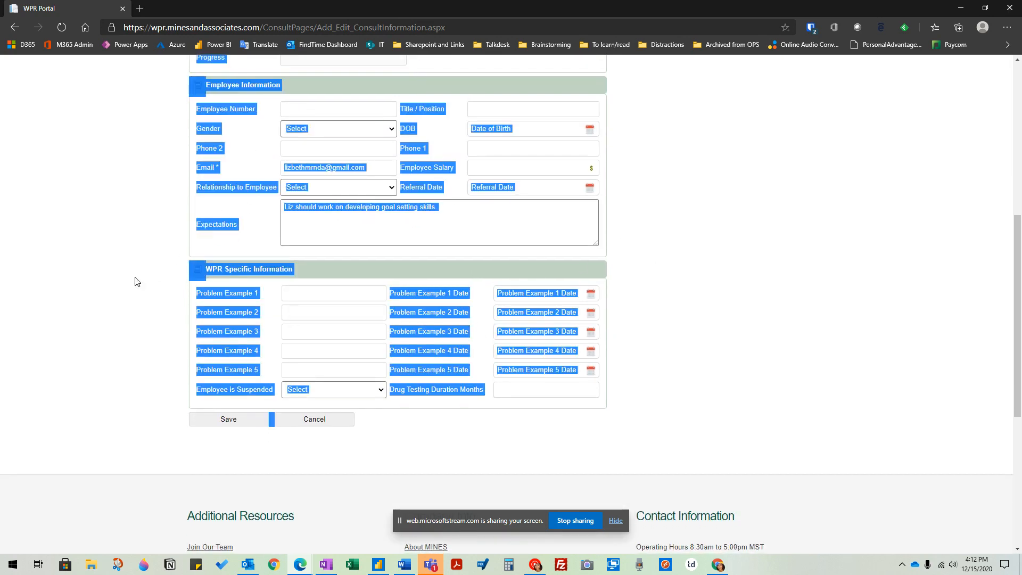
click(132, 279)
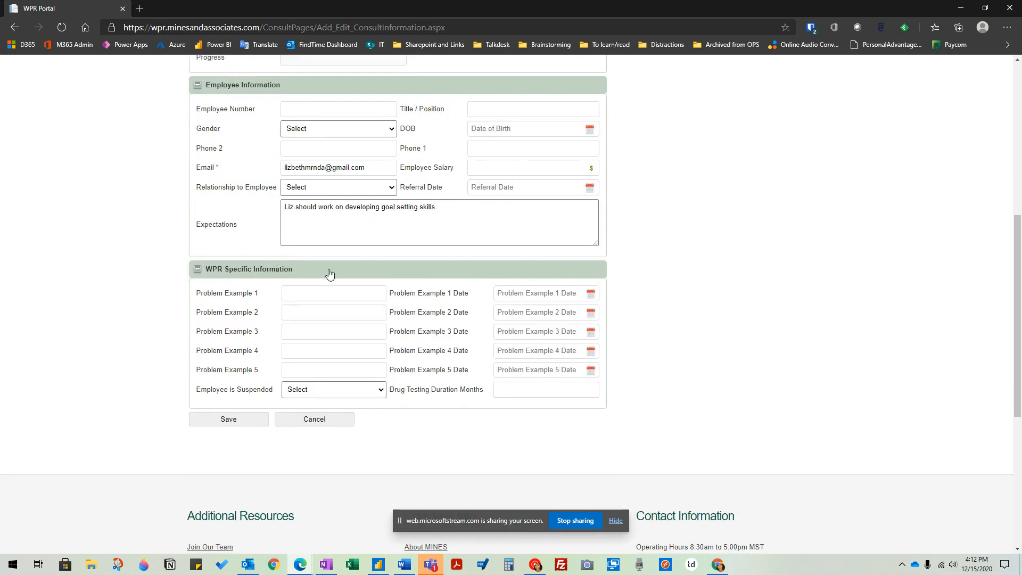
click(334, 291)
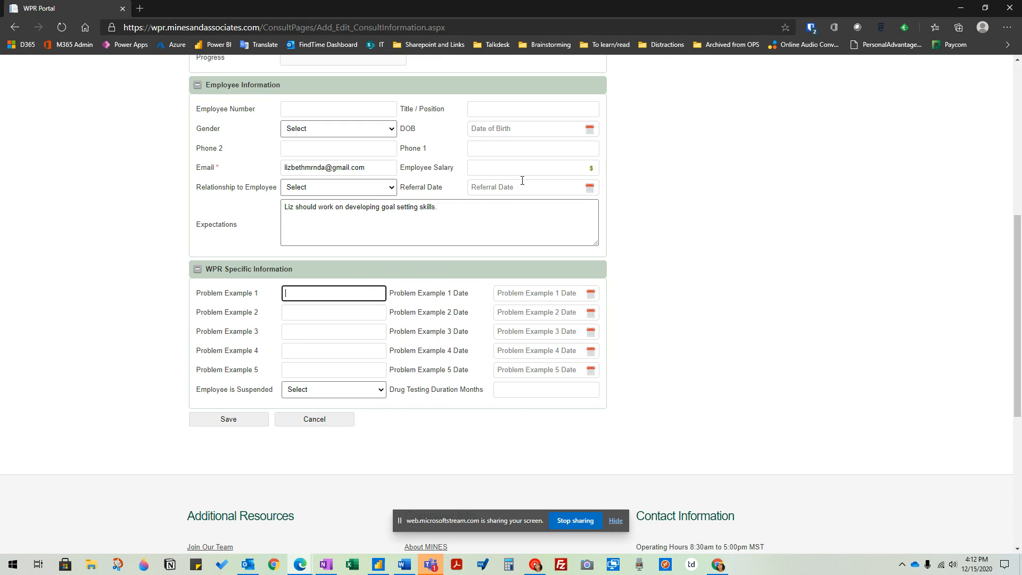
scroll(672, 298, up, 7)
scroll(664, 290, down, 5)
scroll(663, 294, down, 2)
text(did no)
text(t meet a dea)
text(dline to submit reports)
text( by December 1)
text(st)
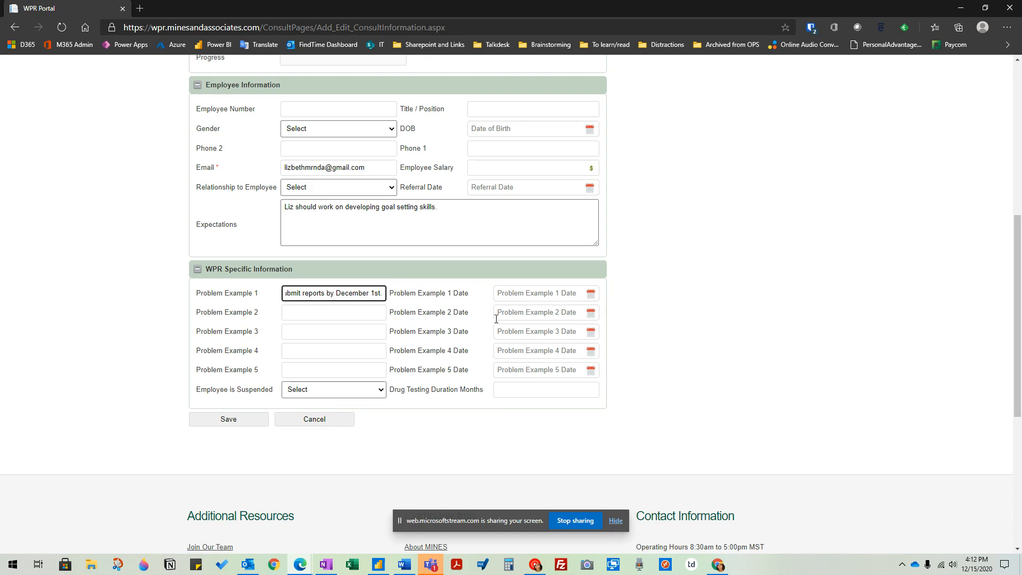
click(447, 302)
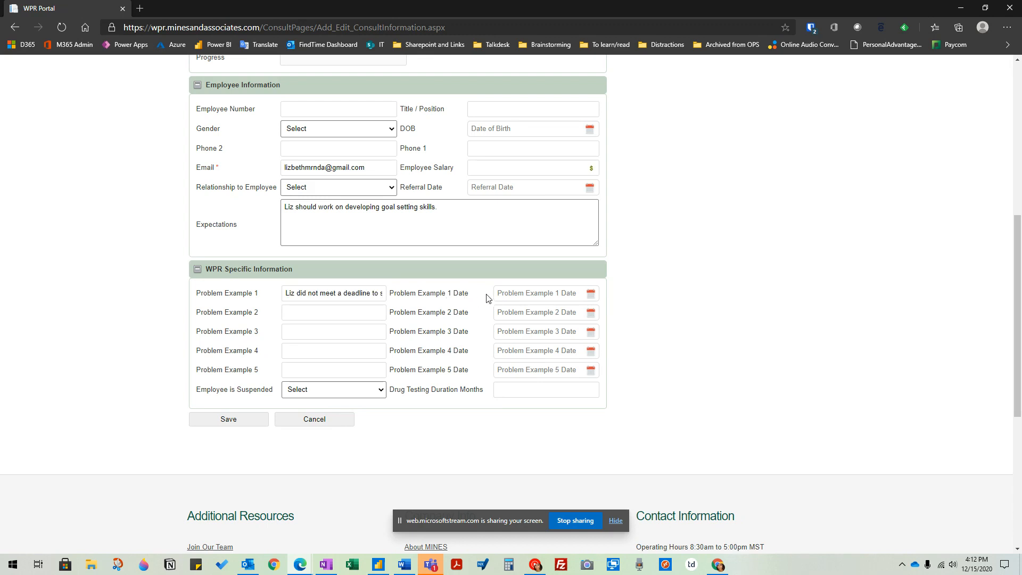
- Set the Problem Example 1 Date to 12/01/2020
click(534, 290)
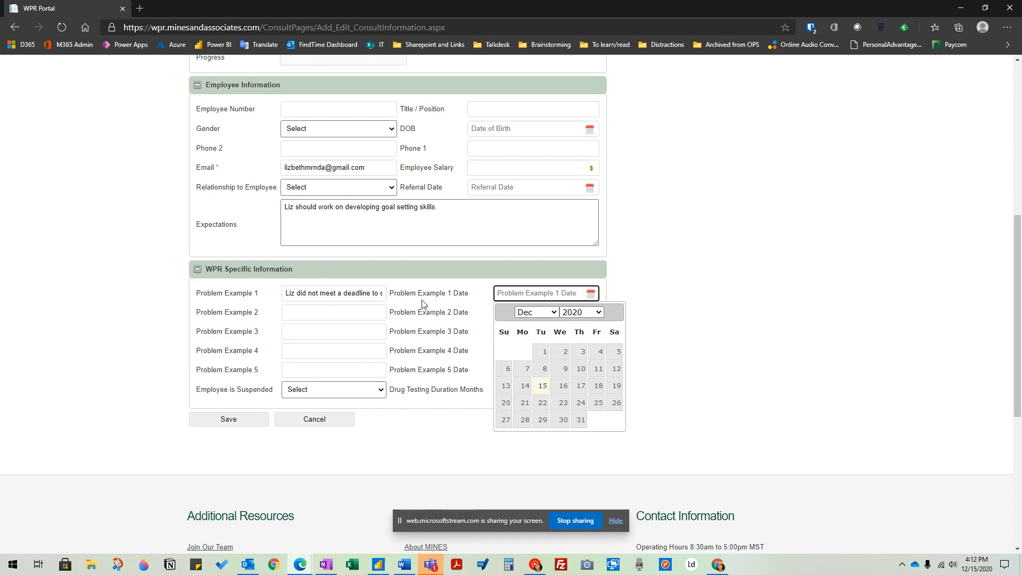
click(329, 294)
drag(290, 291, 450, 310)
click(334, 295)
click(594, 295)
click(537, 350)
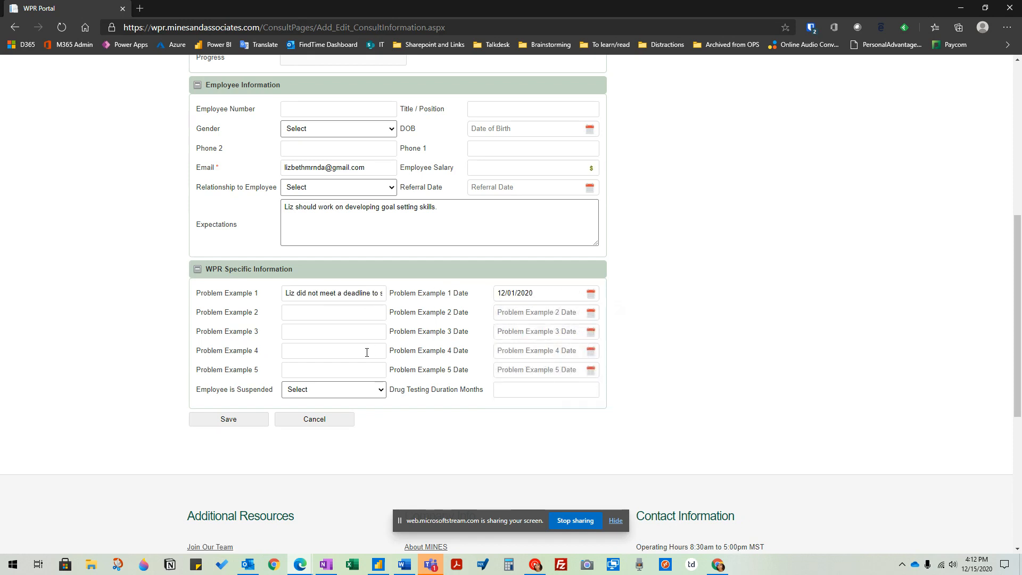
drag(194, 291, 333, 379)
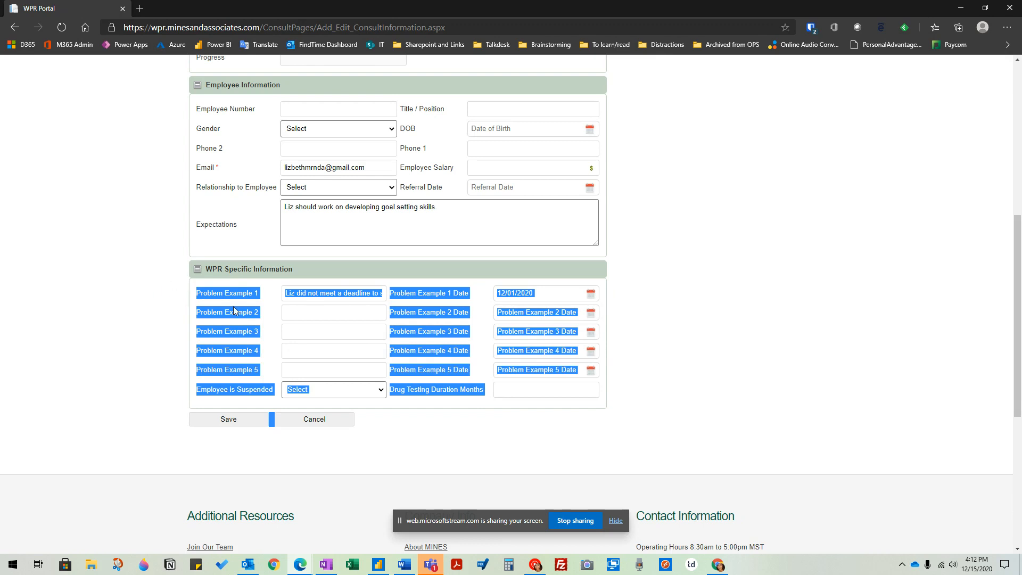
click(316, 288)
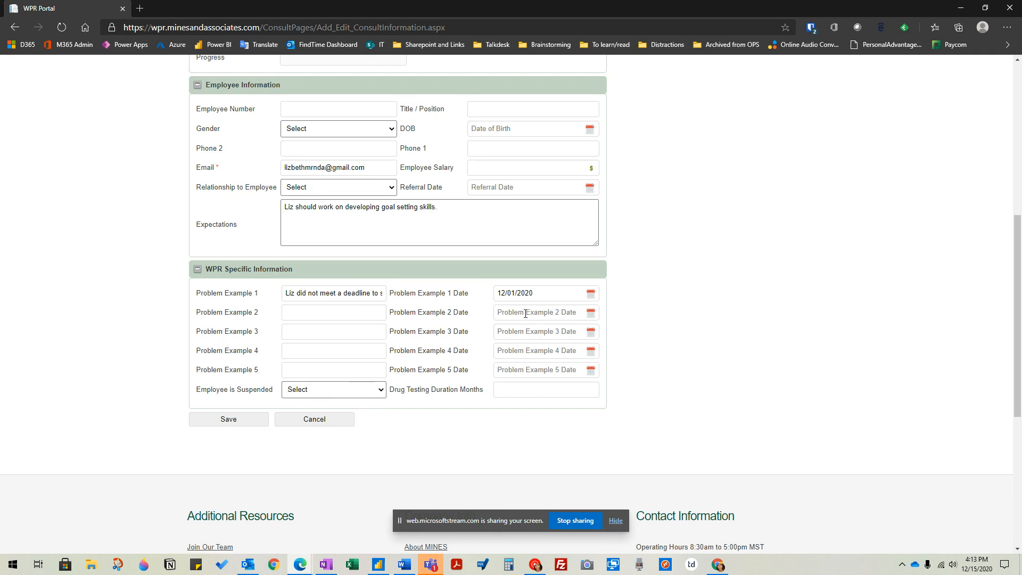
- Set Employee is Suspended to No in the WPR specific information
scroll(540, 322, down, 1)
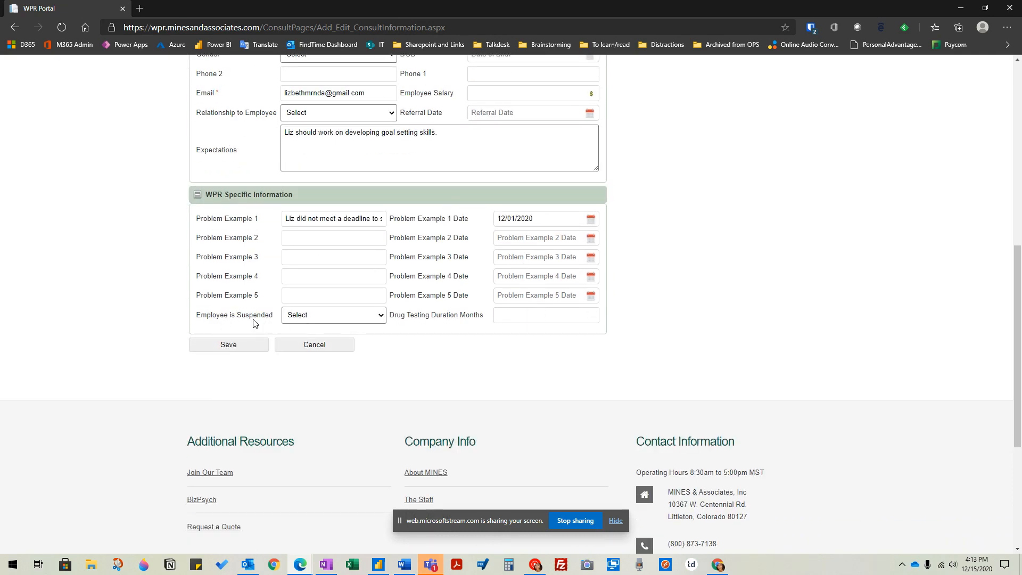
click(321, 316)
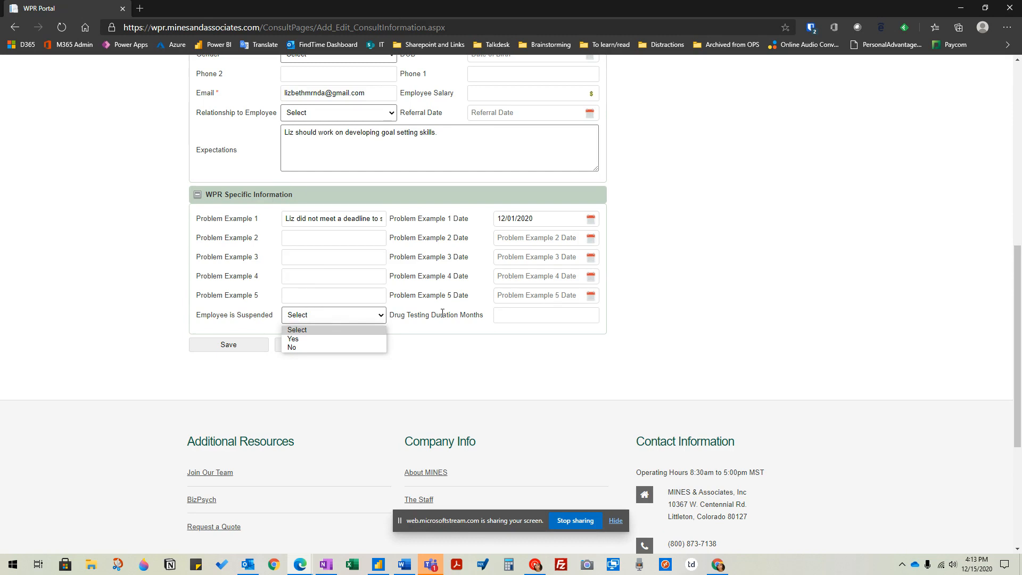
click(290, 348)
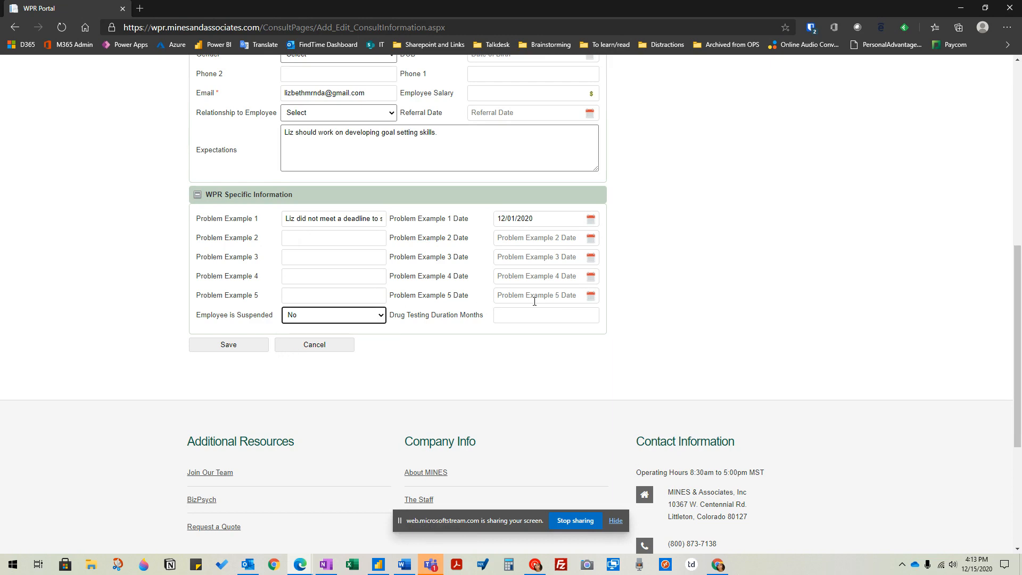
- Switch Employee is Suspended to Yes and look at the Employee Suspended Until field
click(378, 314)
click(306, 337)
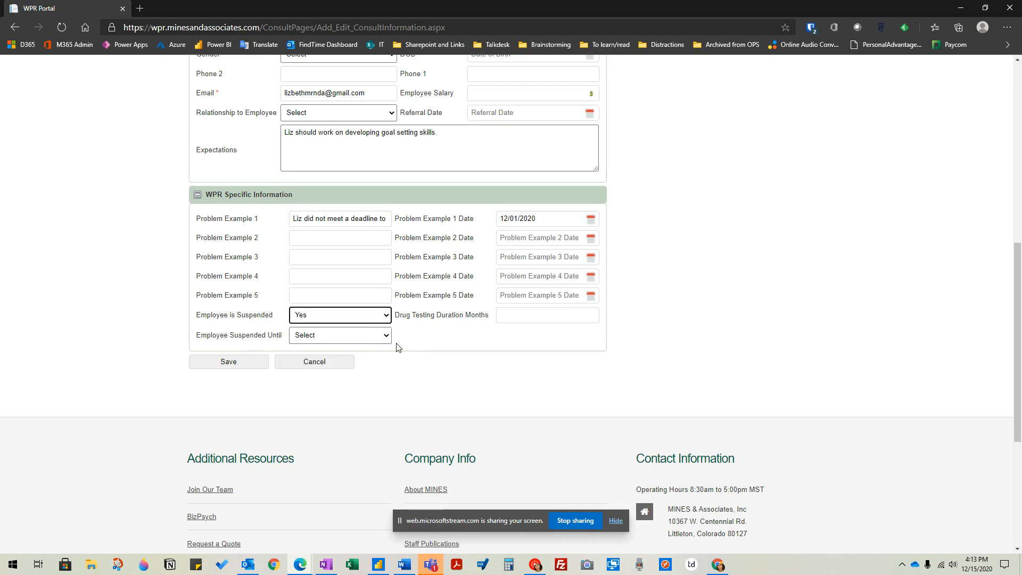
drag(194, 333, 295, 341)
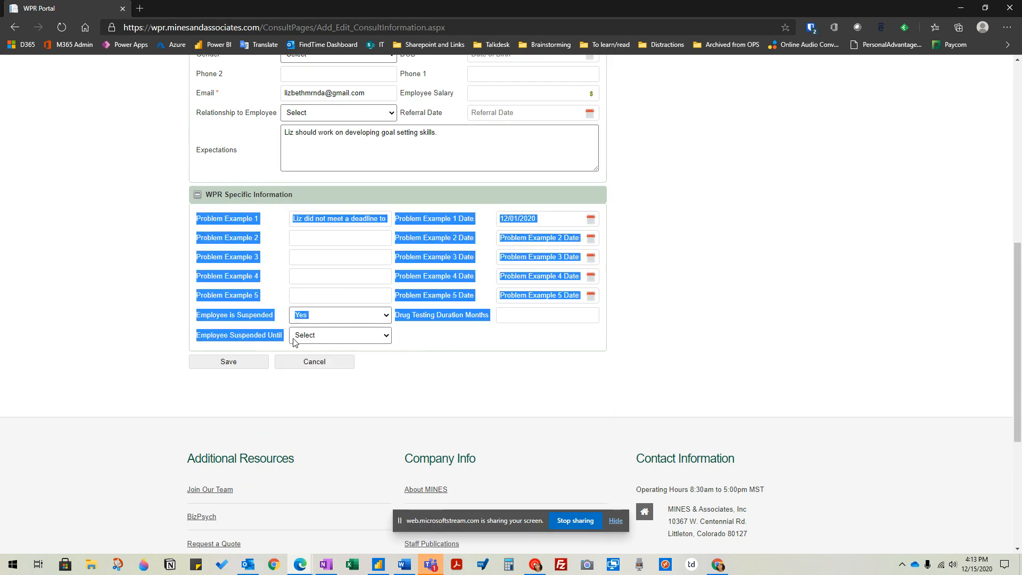
click(246, 338)
drag(195, 335, 296, 340)
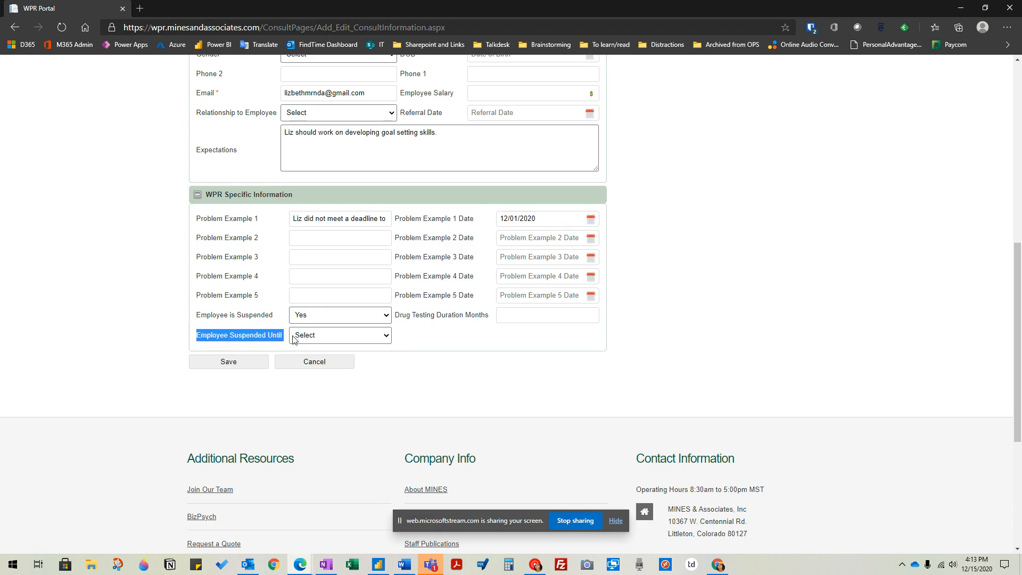
click(201, 339)
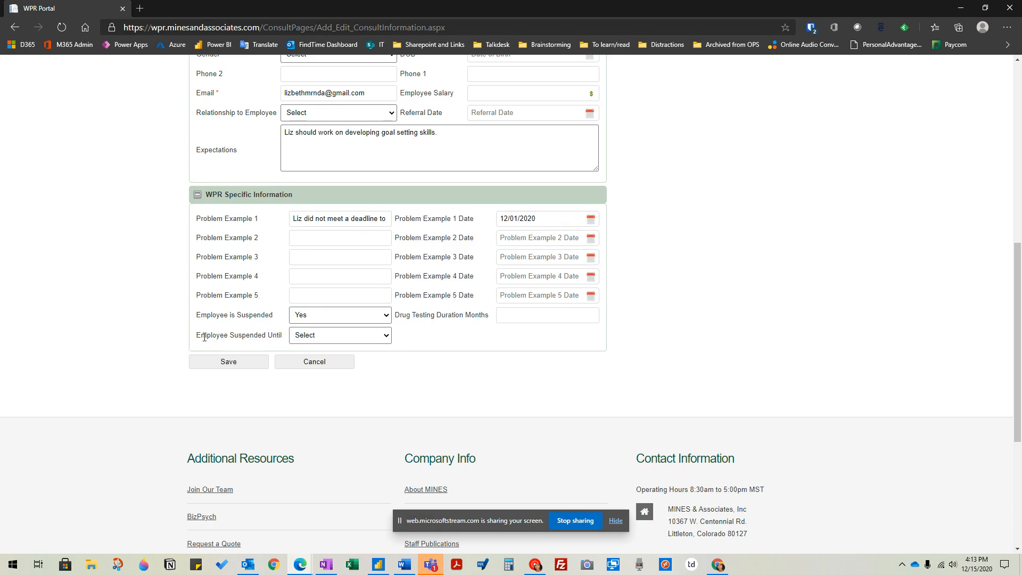
- Set Employee Suspended Until to Other and change Employee is Suspended back to No
click(360, 337)
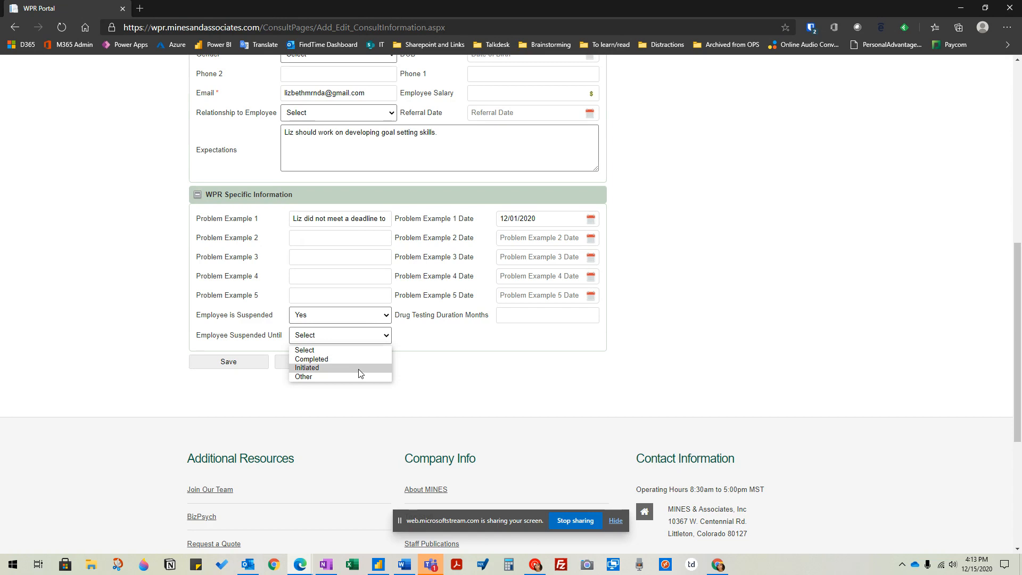
click(315, 377)
drag(395, 335, 478, 335)
click(516, 335)
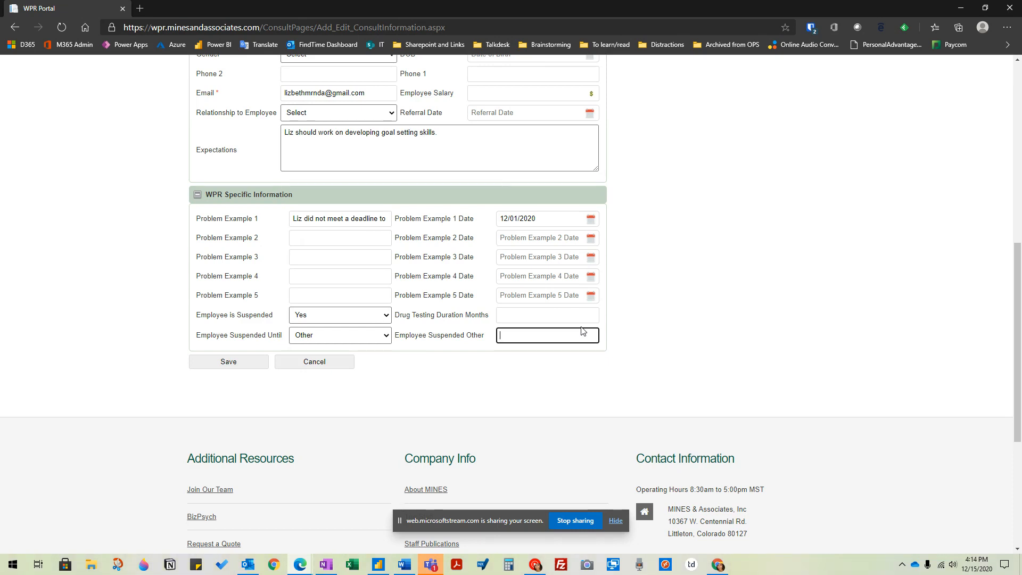
drag(485, 336, 395, 336)
click(535, 340)
click(362, 314)
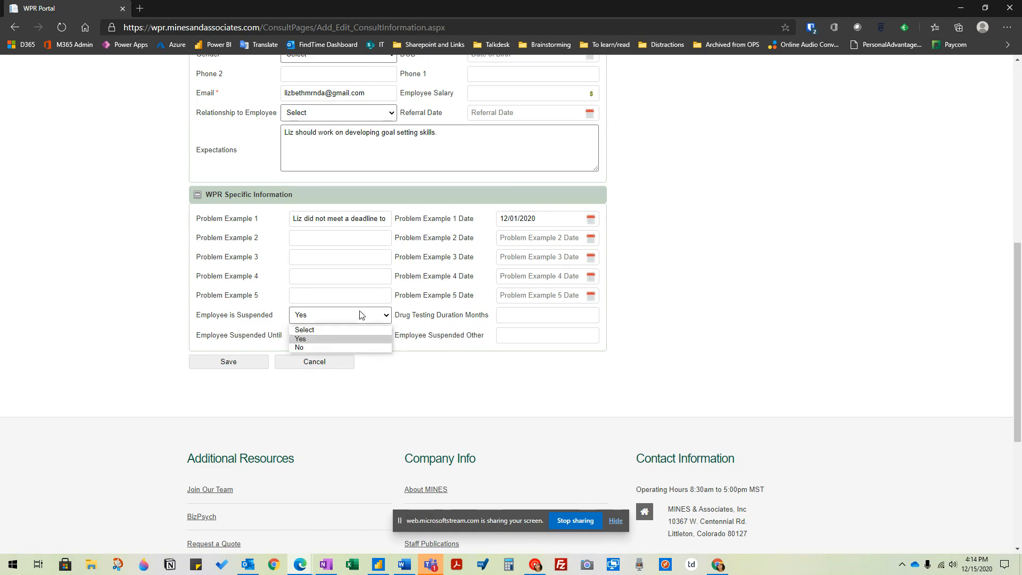
click(304, 347)
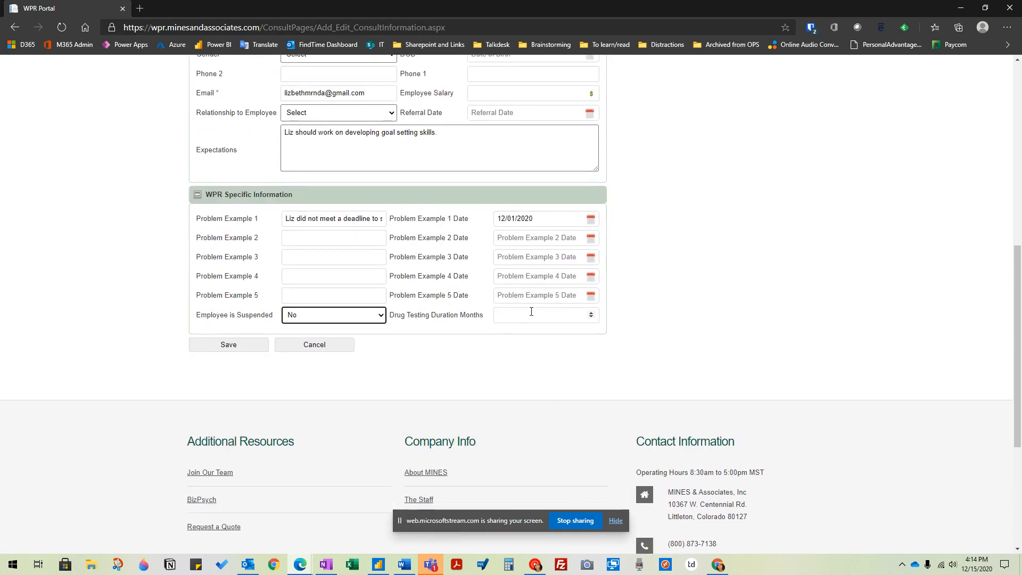
- Raise the Drug Testing Duration Months to 6
click(531, 312)
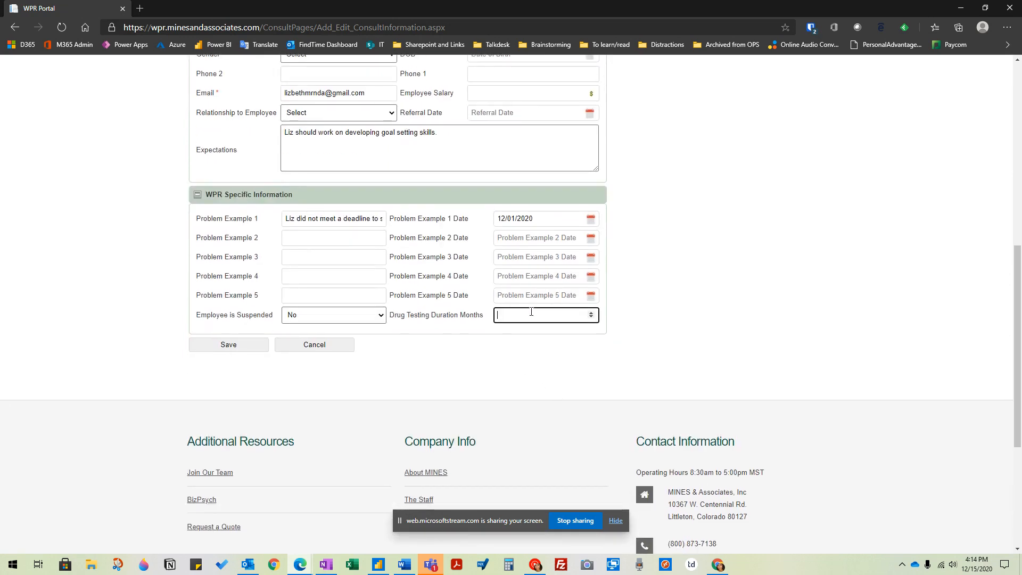
drag(394, 316, 480, 317)
click(469, 317)
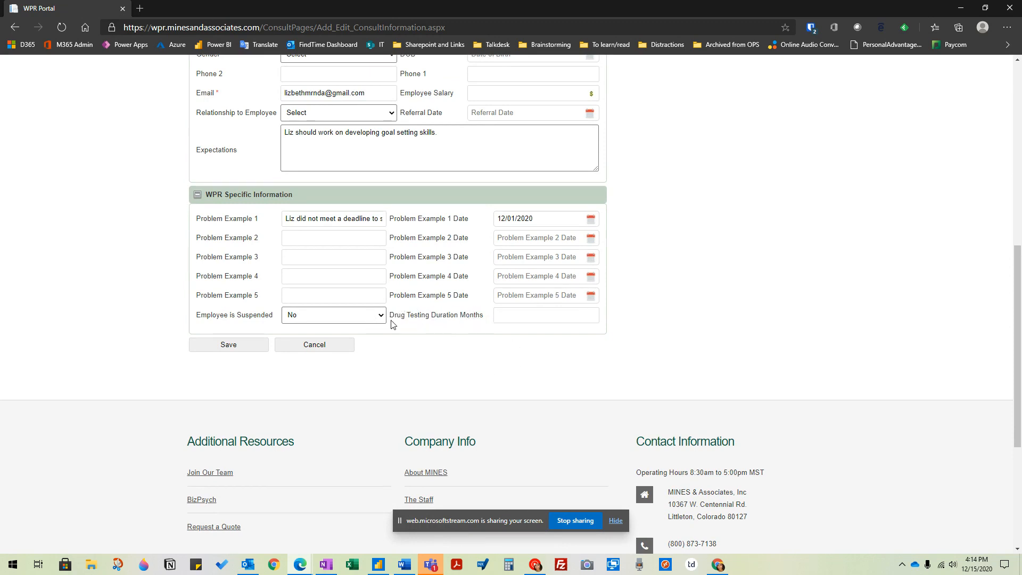
scroll(393, 313, up, 5)
scroll(463, 353, down, 4)
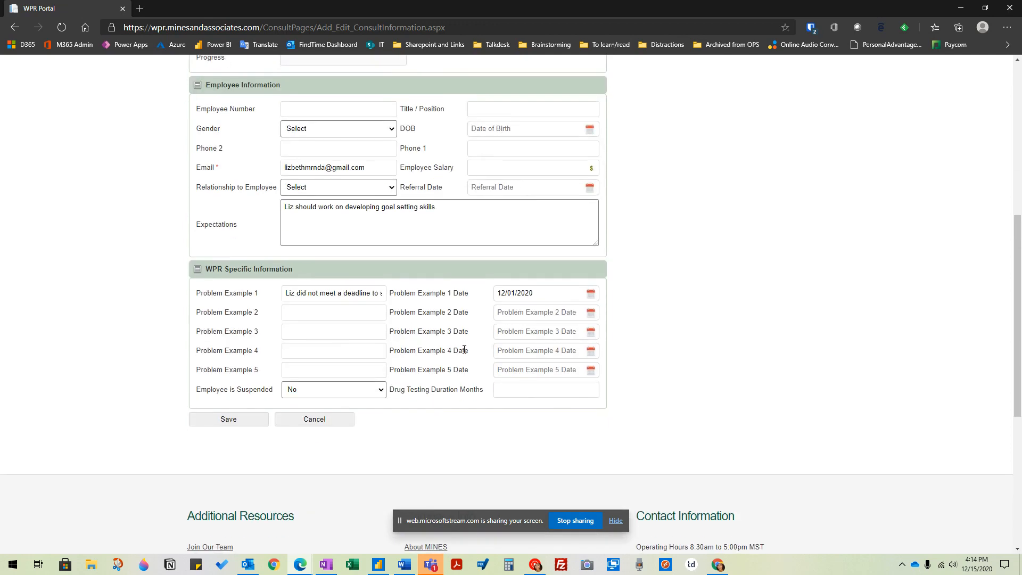
scroll(398, 387, down, 1)
drag(390, 314, 484, 315)
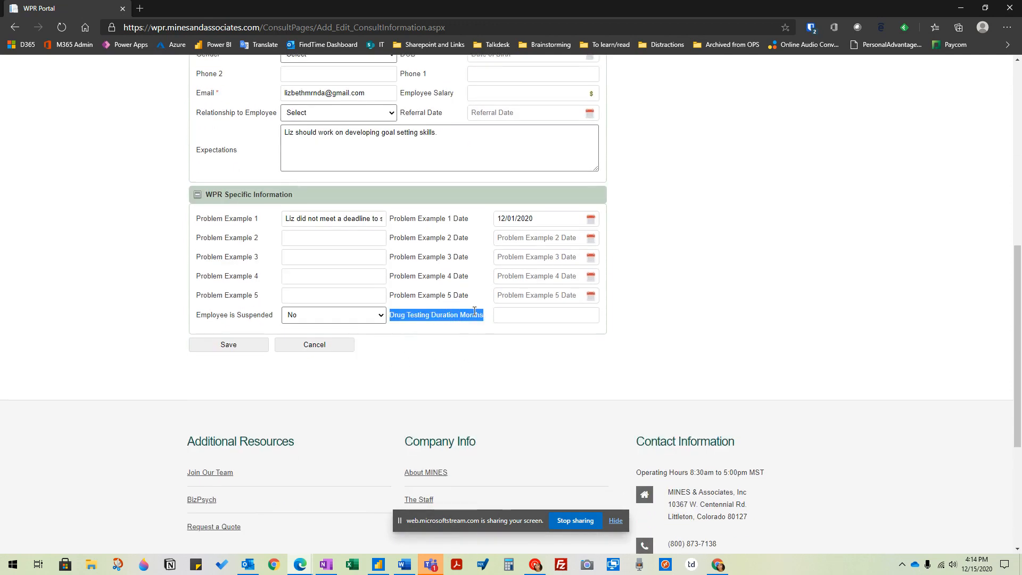
click(592, 315)
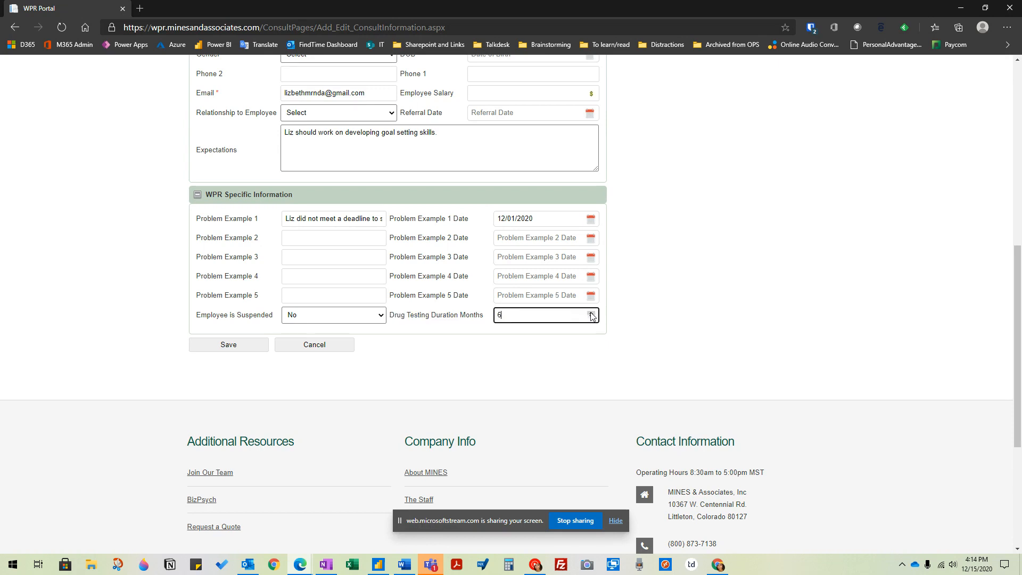
- Set the Drug Testing Duration Months to 0
click(592, 314)
drag(390, 315, 489, 322)
click(447, 314)
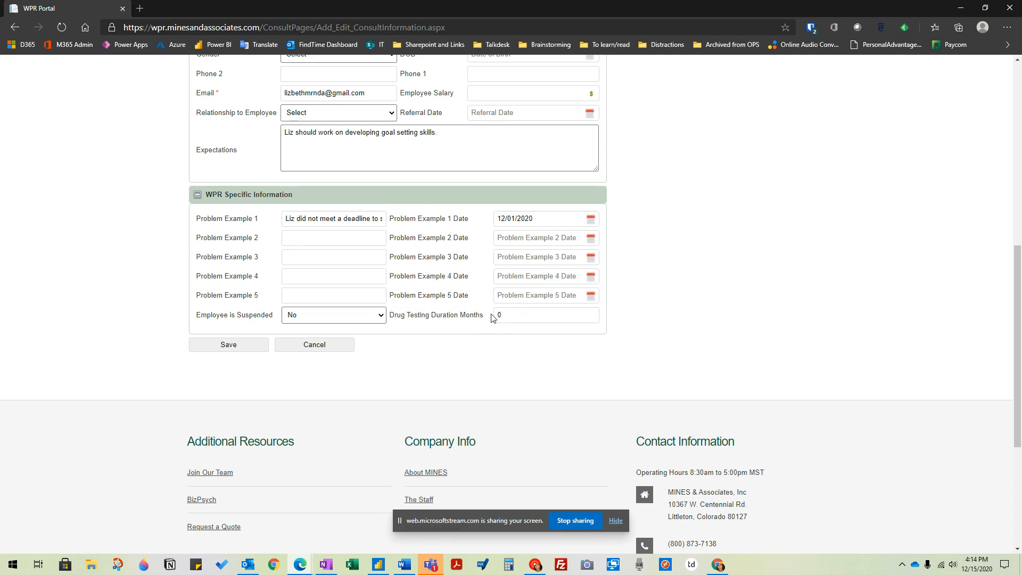
- Save the completed work performance referral and dismiss the confirmation message
scroll(408, 368, up, 8)
scroll(540, 406, down, 1)
scroll(550, 388, down, 10)
scroll(559, 404, up, 5)
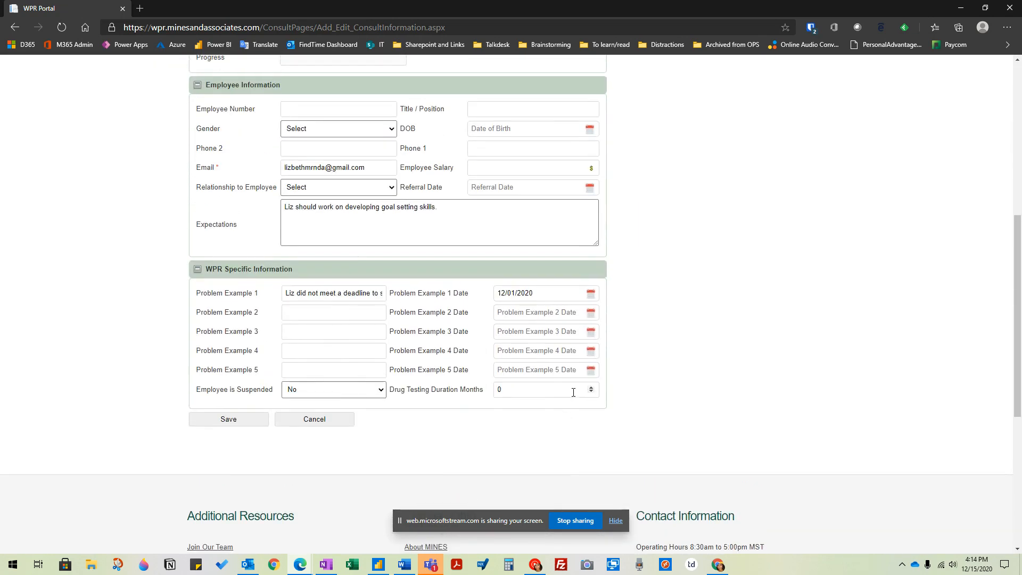
scroll(612, 393, up, 4)
scroll(605, 392, down, 8)
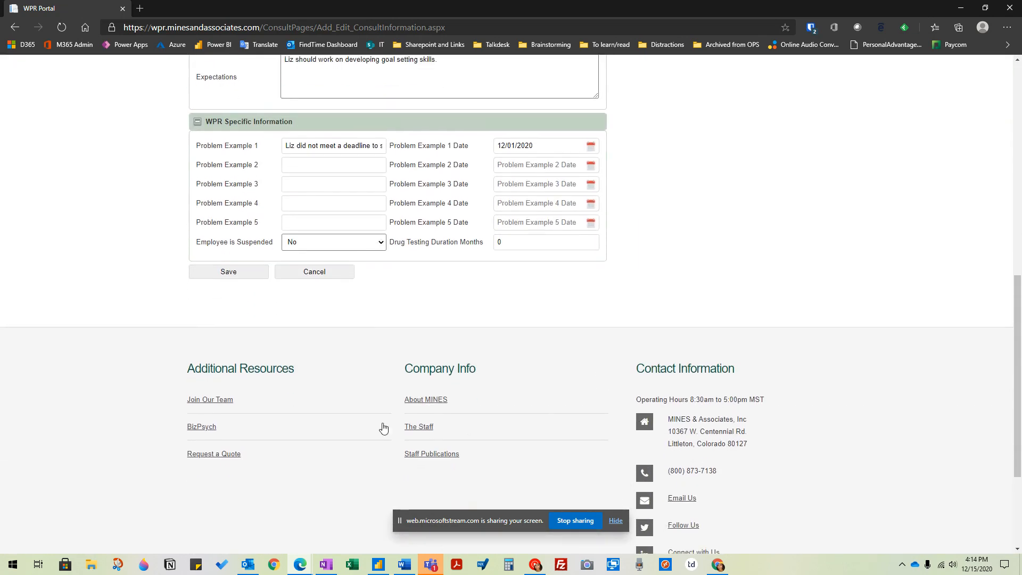
click(236, 272)
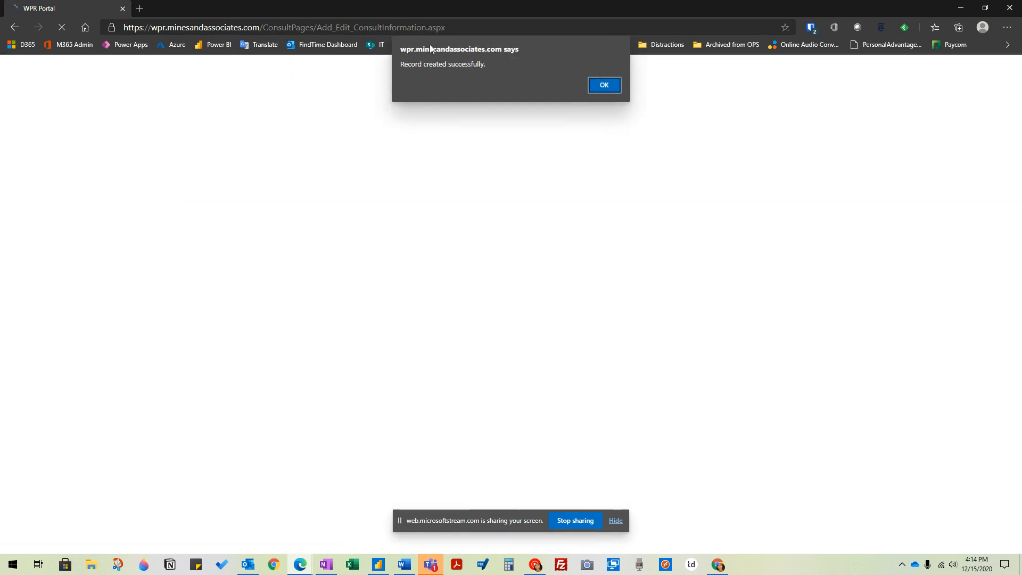
click(605, 87)
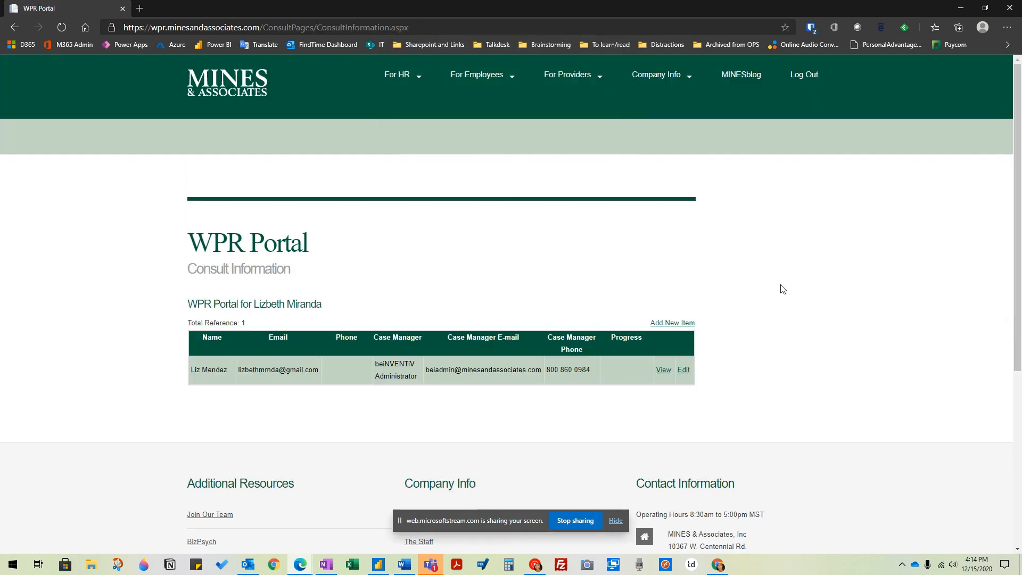
- Examine the referral's row in the Consult Information list, including the case manager's name, e-mail and phone
drag(165, 156, 816, 409)
click(815, 405)
drag(193, 366, 724, 374)
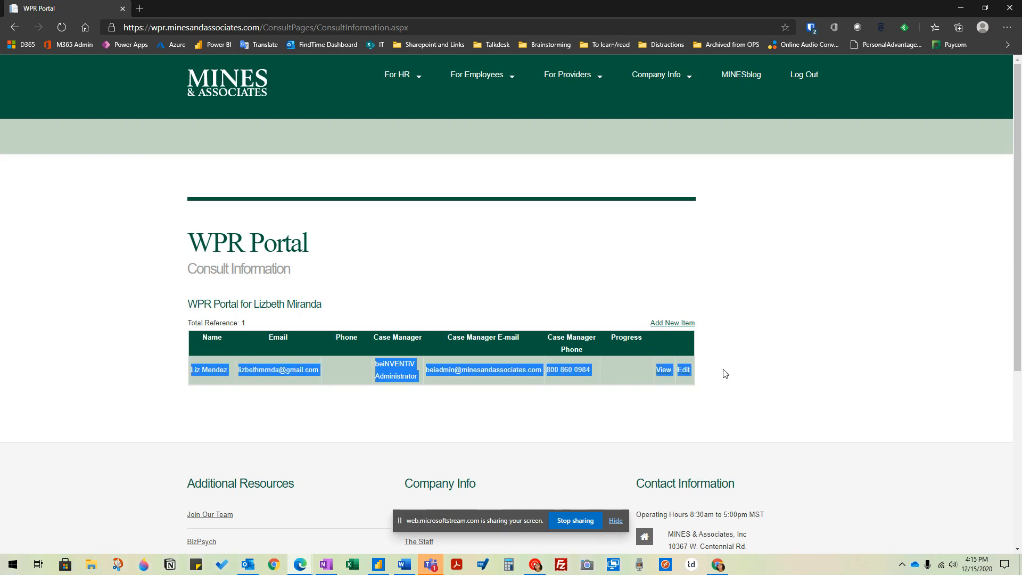
click(826, 372)
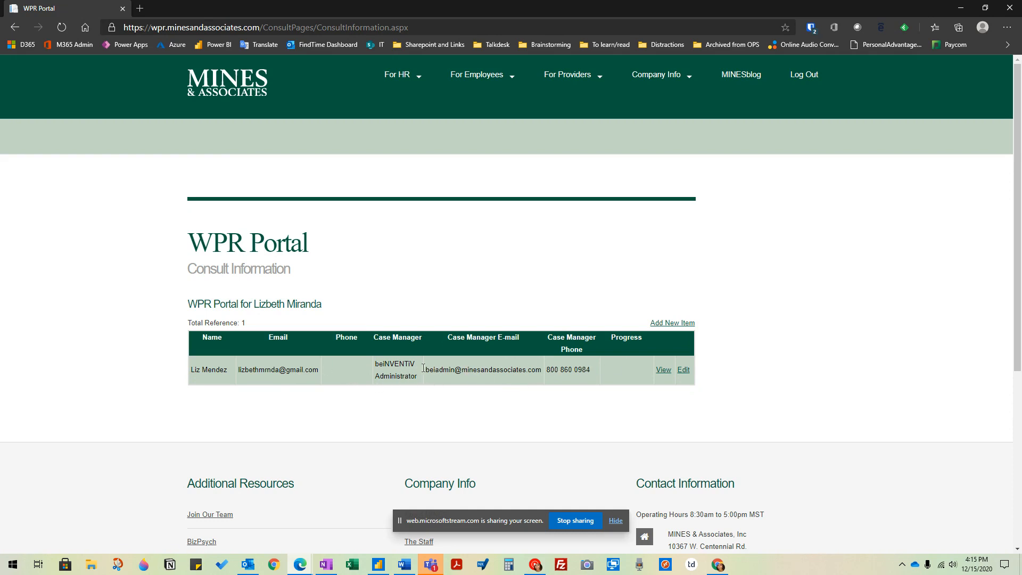
drag(373, 337, 532, 360)
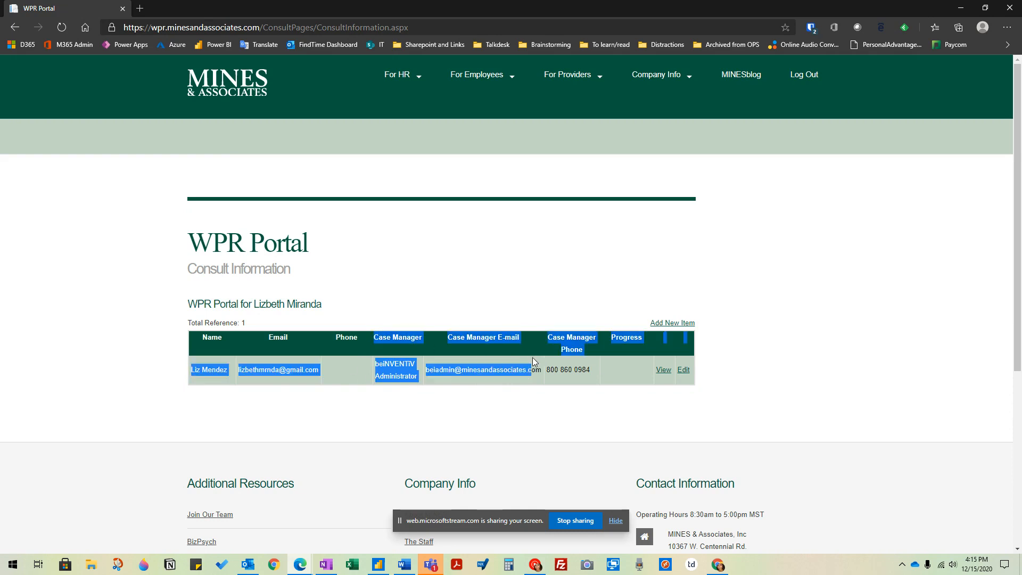
click(587, 375)
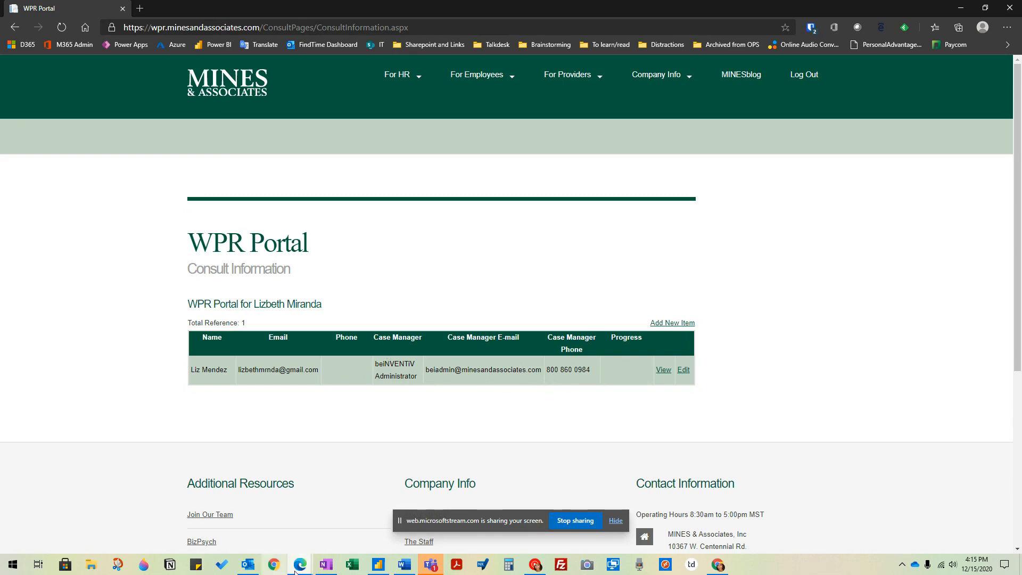
mouse_move(290, 569)
click(343, 519)
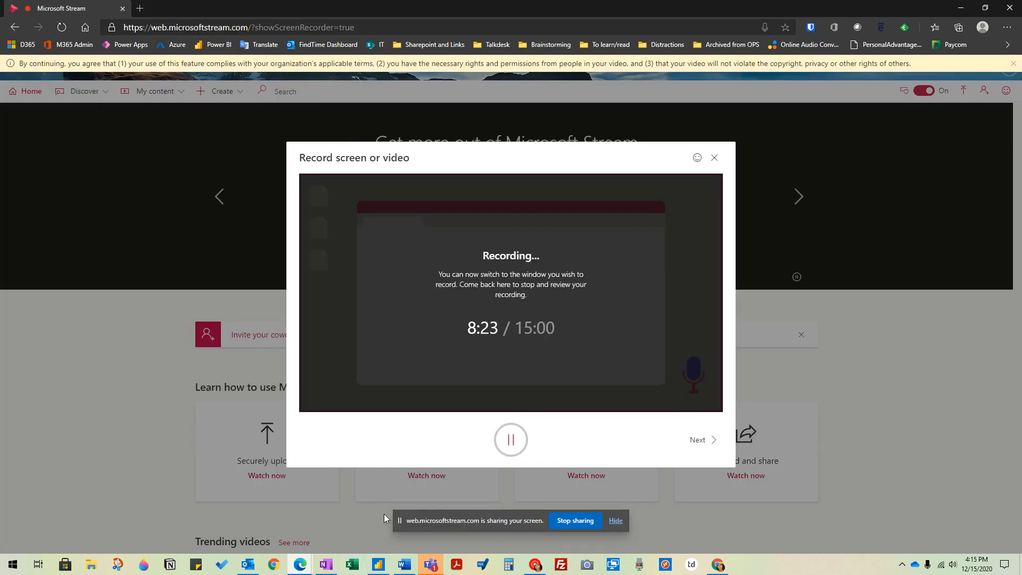
click(512, 438)
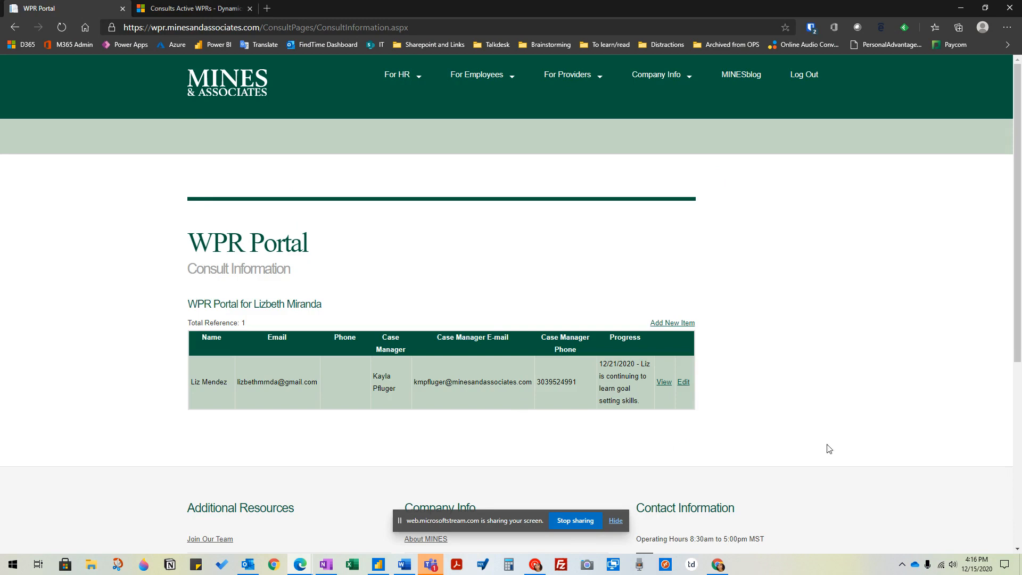
- Examine the referral's row in the Consult Information list, covering the assigned case manager, contact e-mail, phone and progress note
drag(191, 219, 778, 399)
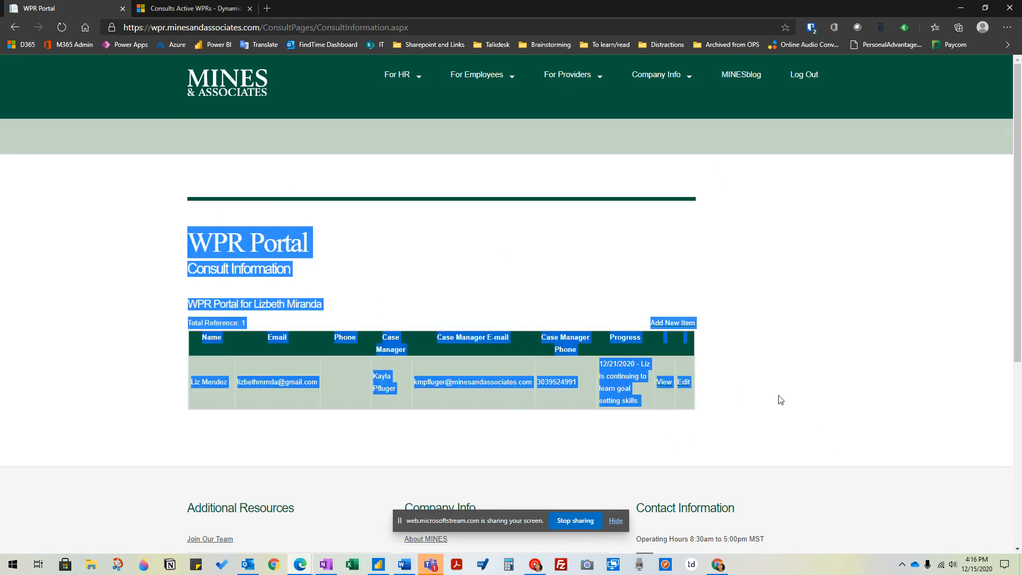
click(780, 400)
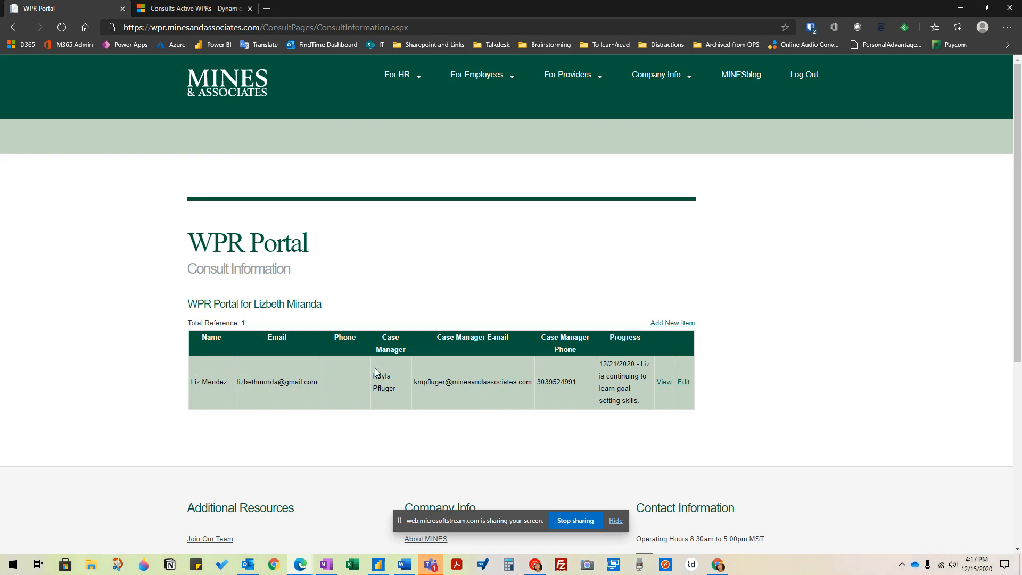
drag(375, 376, 435, 384)
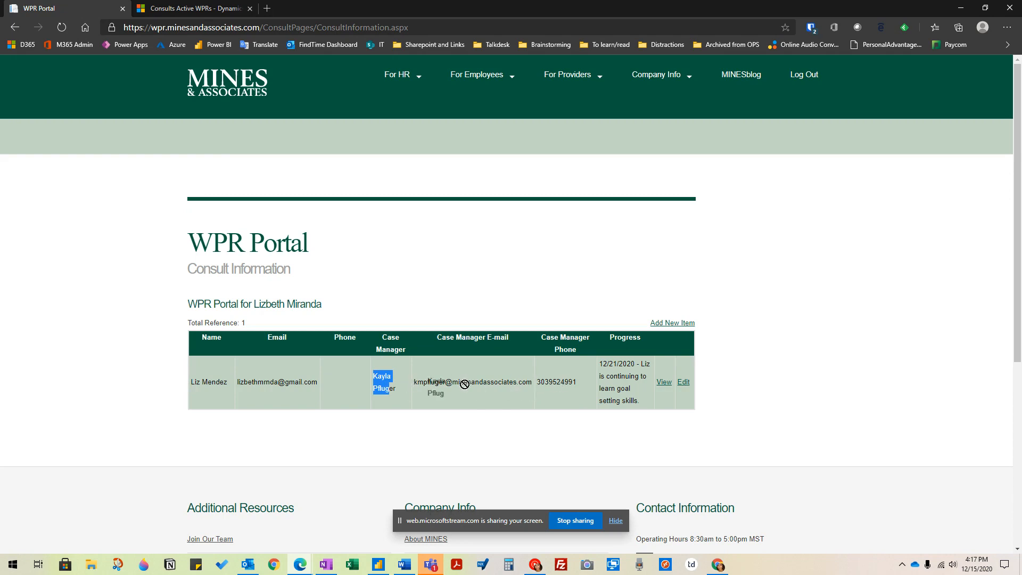
drag(414, 382, 535, 384)
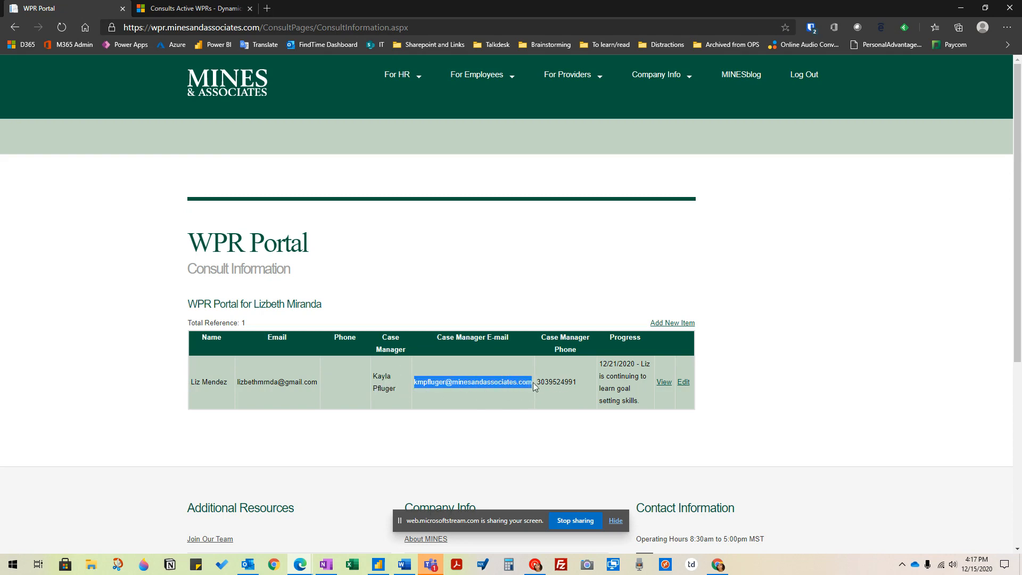
click(603, 387)
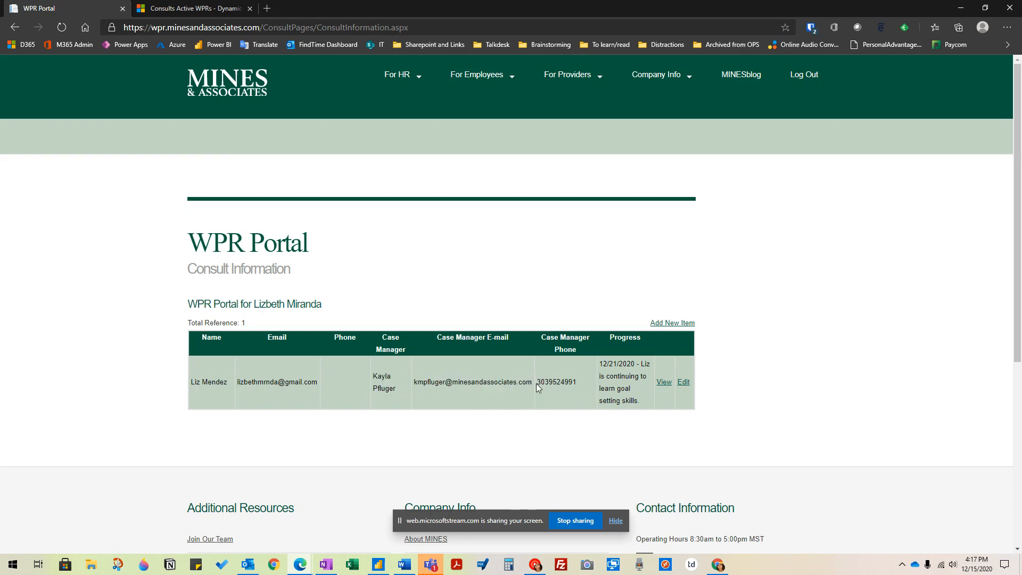
drag(538, 383, 581, 385)
drag(424, 380, 603, 358)
click(551, 382)
click(558, 381)
click(645, 394)
drag(646, 400, 590, 359)
- View the referral's record and review its general, employee and WPR specific information
click(675, 388)
click(665, 387)
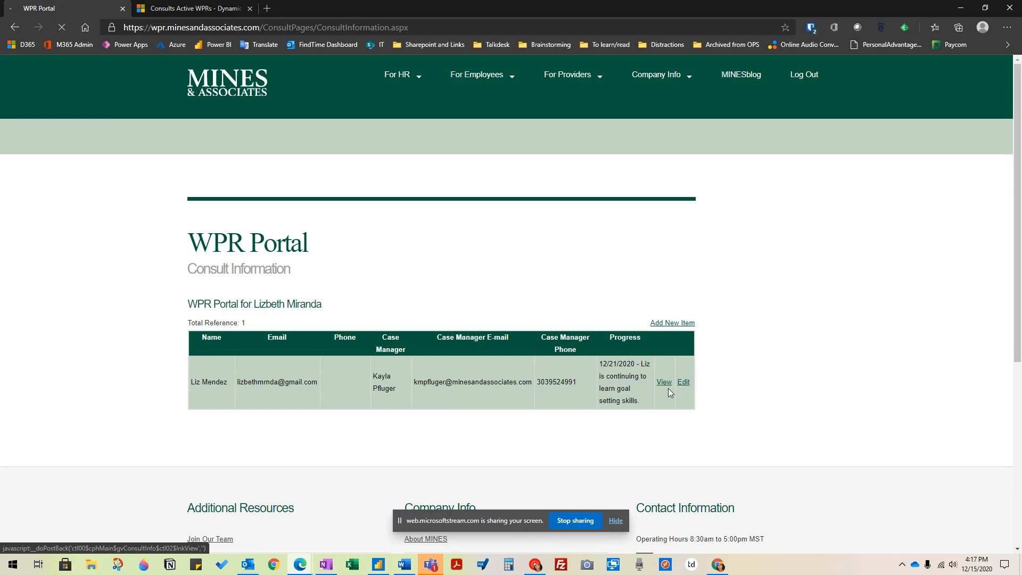
scroll(569, 373, down, 3)
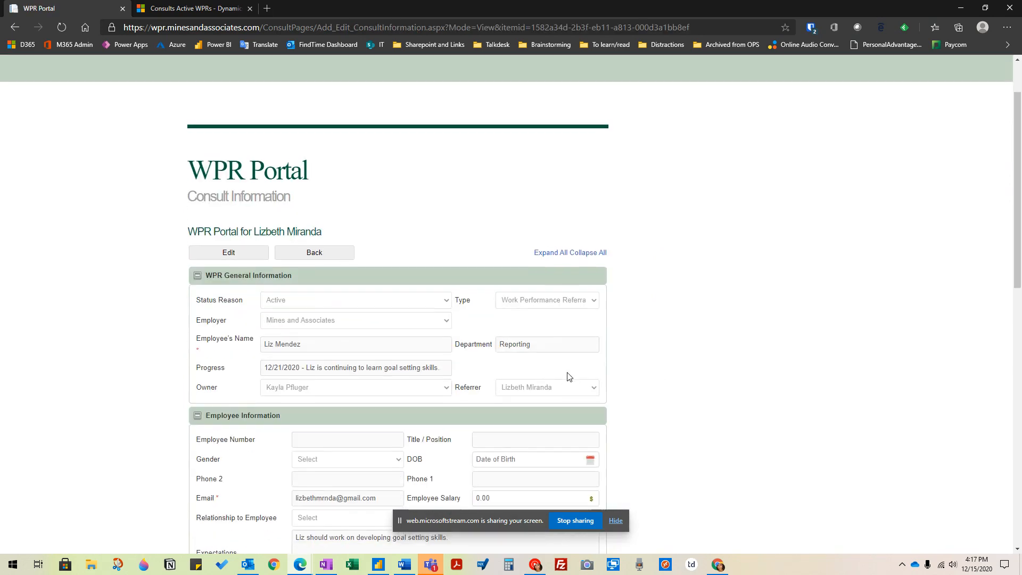
scroll(570, 276, down, 3)
scroll(522, 255, down, 8)
scroll(554, 276, up, 10)
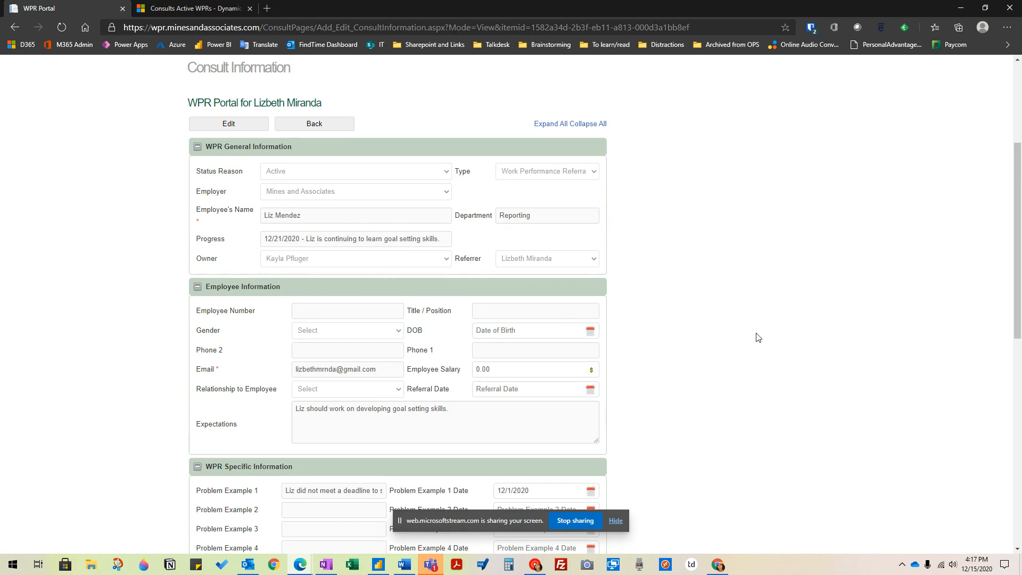
- Open the referral for editing, check its fields, and save the record, dismissing the confirmation message
click(227, 126)
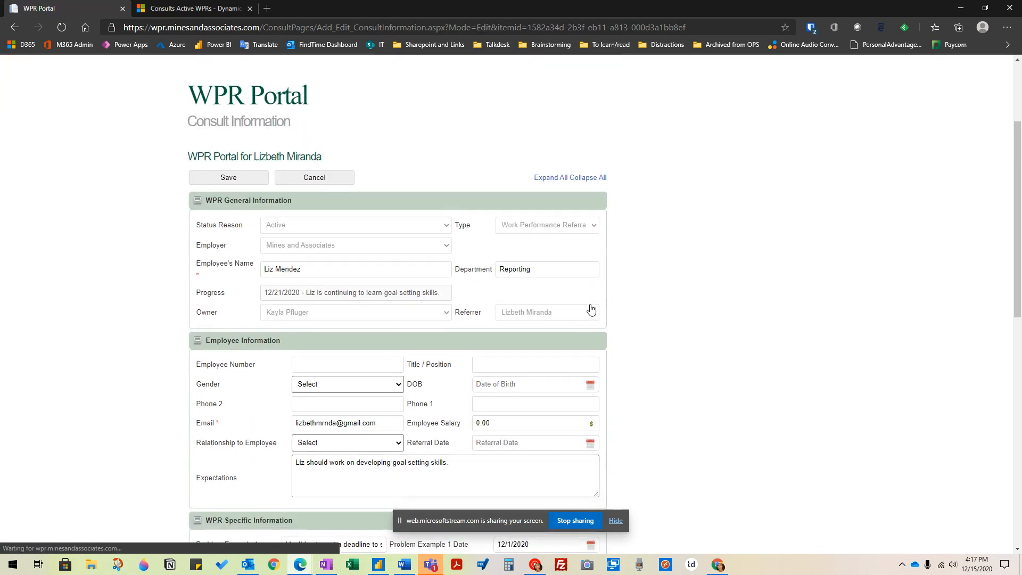
scroll(591, 310, down, 3)
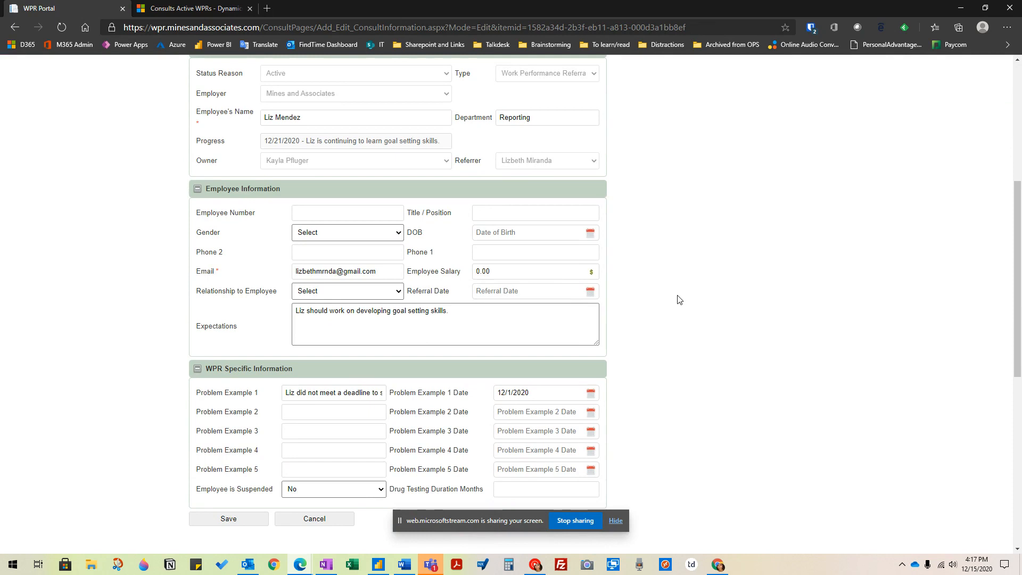
scroll(645, 376, down, 1)
drag(405, 411, 484, 413)
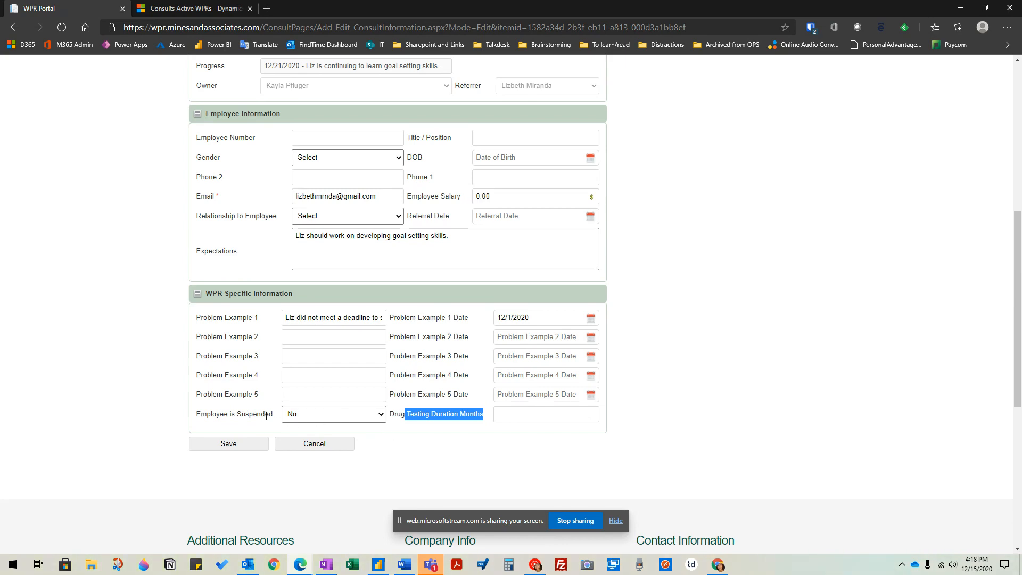
scroll(668, 406, up, 5)
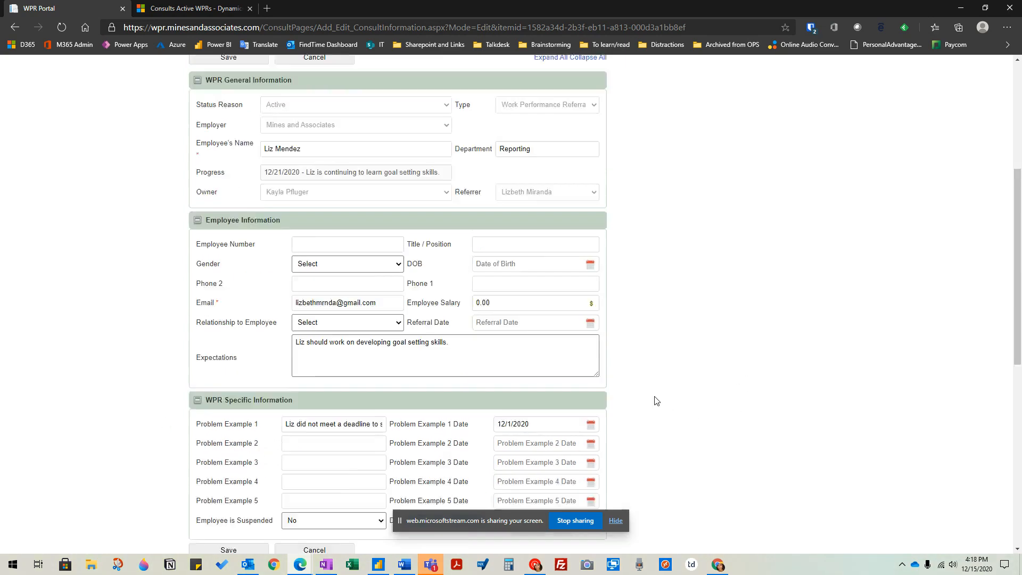
click(233, 326)
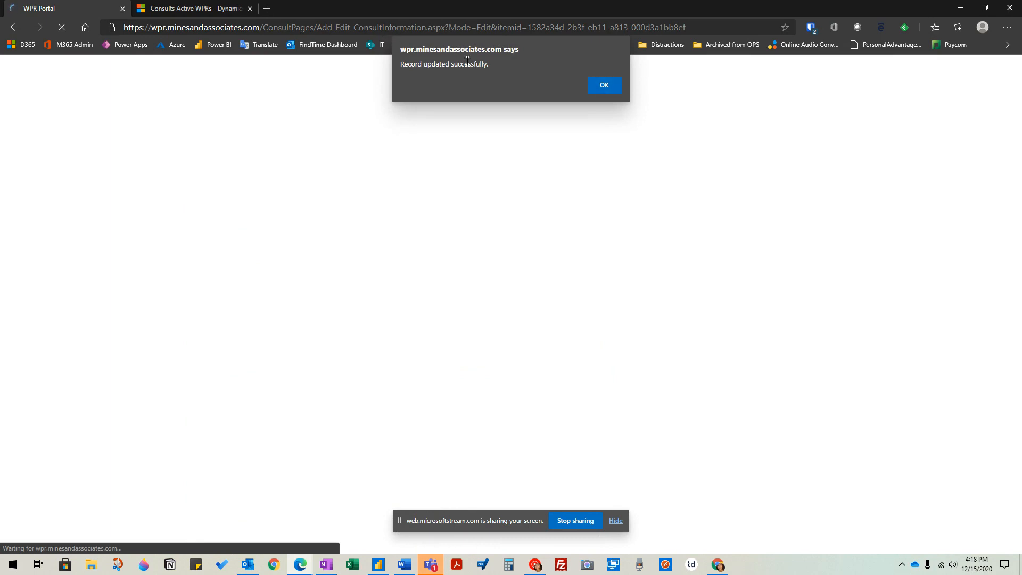
click(605, 86)
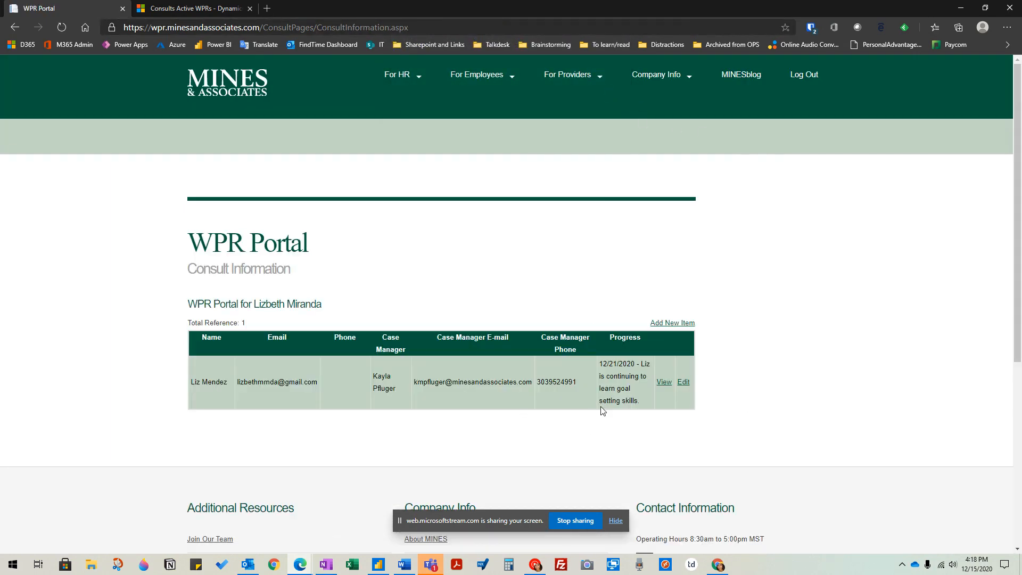
- Look over the Consult Information list again after the save
drag(190, 233, 800, 375)
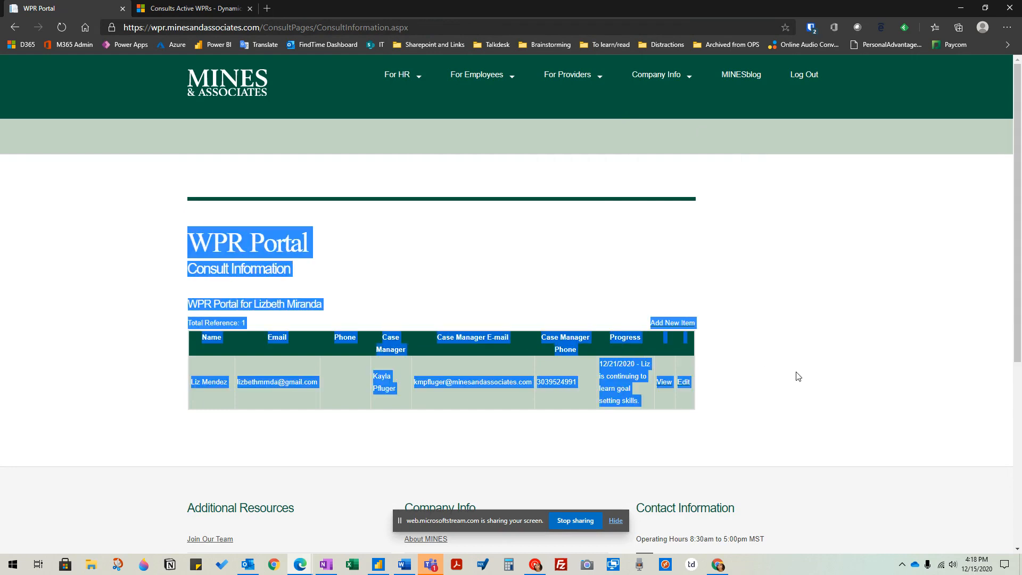
click(795, 376)
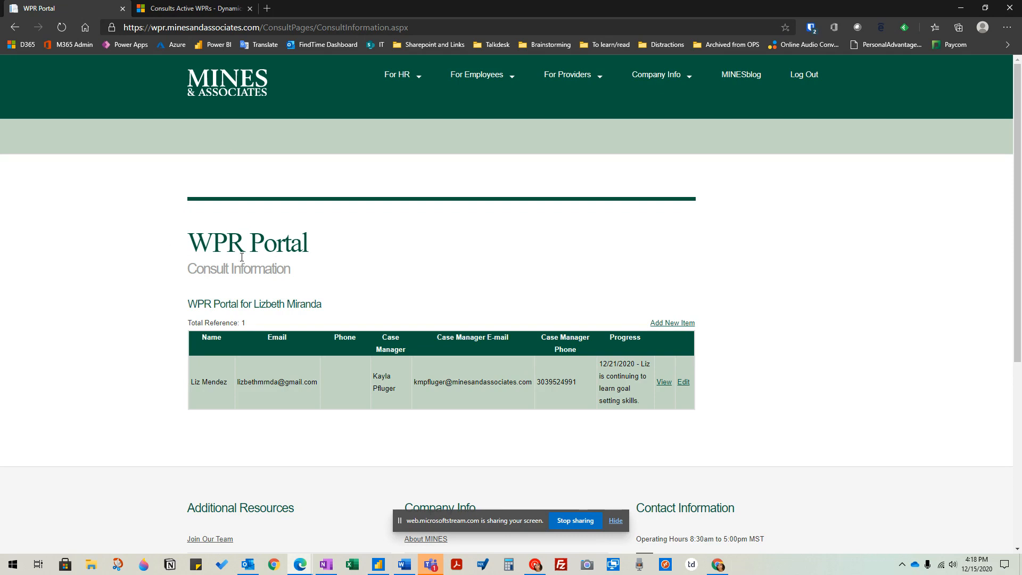
drag(182, 235, 802, 410)
click(685, 419)
- Switch to the Gmail inbox and open the Work Performance Referral e-mail from Case Management
mouse_move(300, 565)
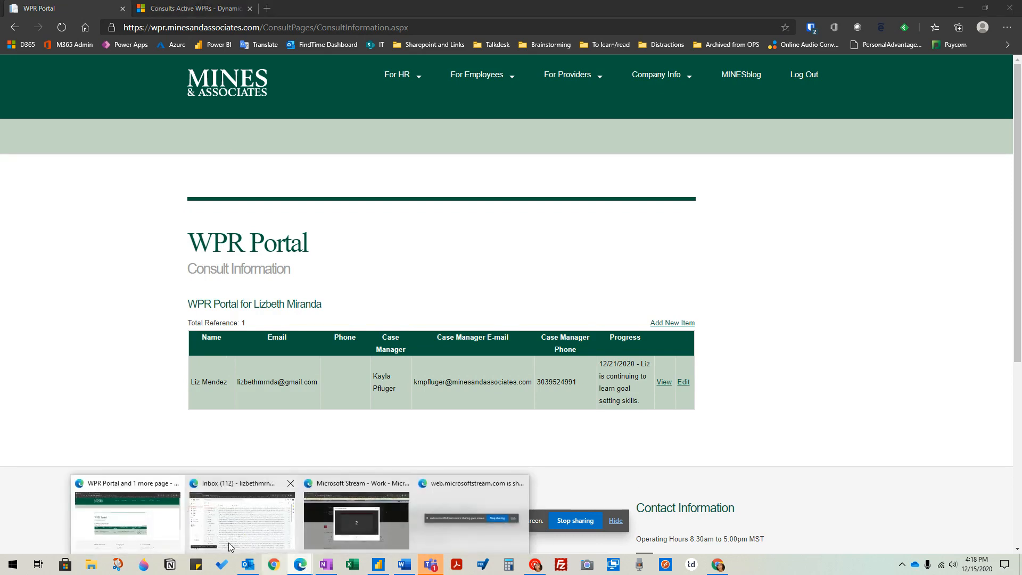
click(274, 495)
click(378, 161)
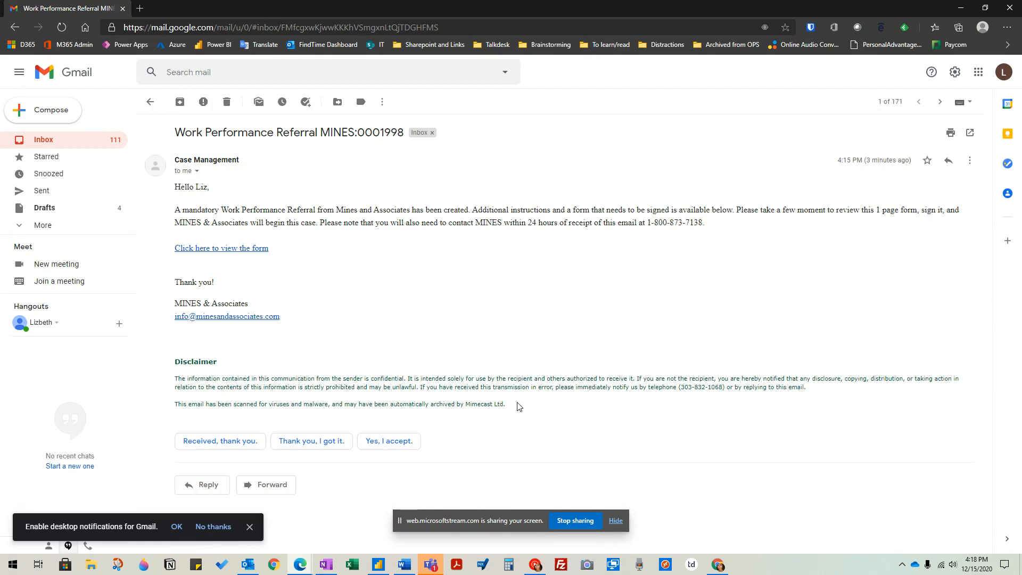
- Read the referral e-mail, including the form instructions and the requirement to contact MINES within 24 hours
drag(170, 131, 404, 221)
click(404, 221)
drag(216, 210, 404, 210)
click(552, 207)
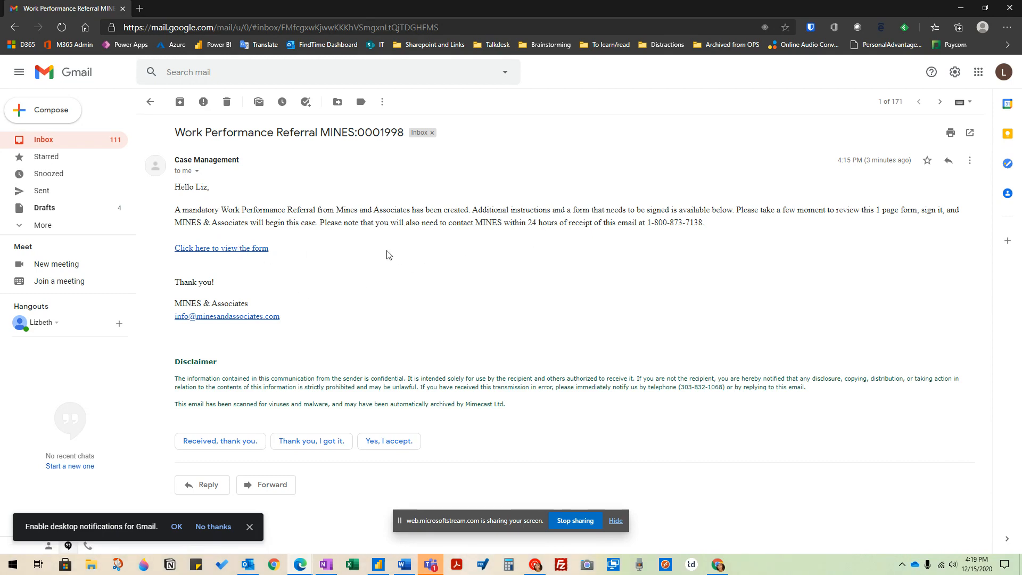
drag(320, 222, 664, 223)
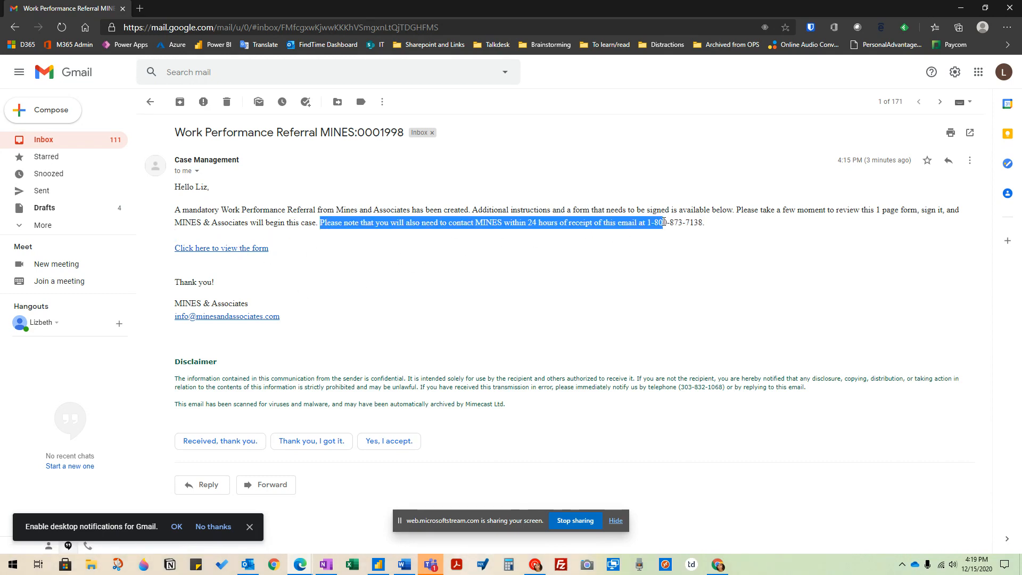
click(540, 223)
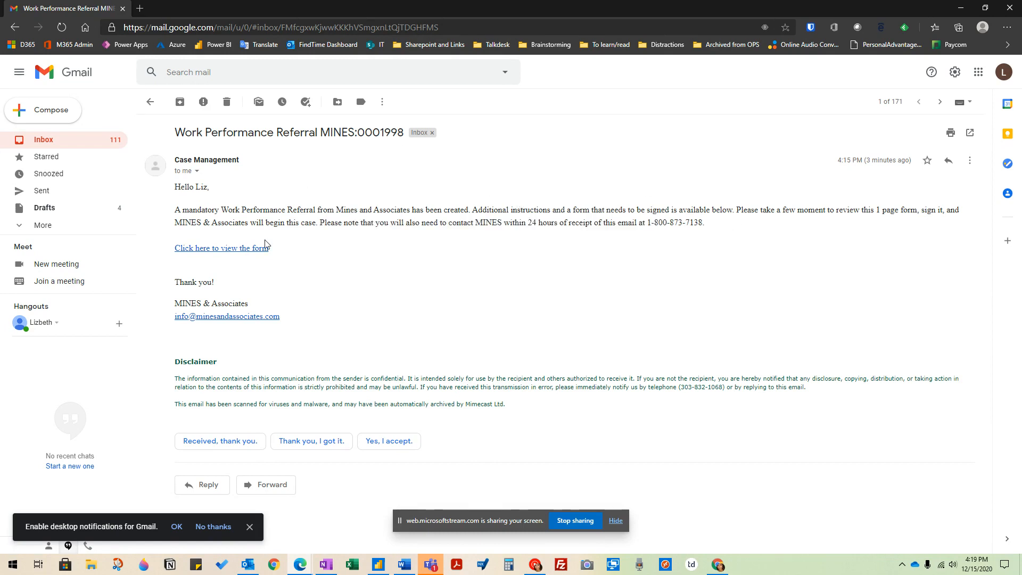
- Open the Work Performance Referral Form linked in the e-mail and check its referral information section
click(222, 252)
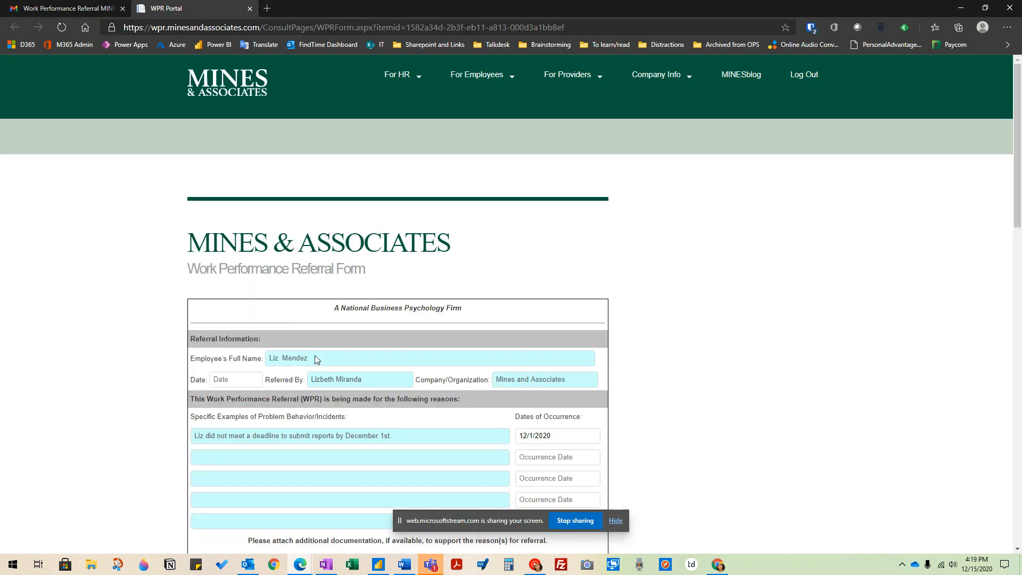
scroll(740, 322, down, 3)
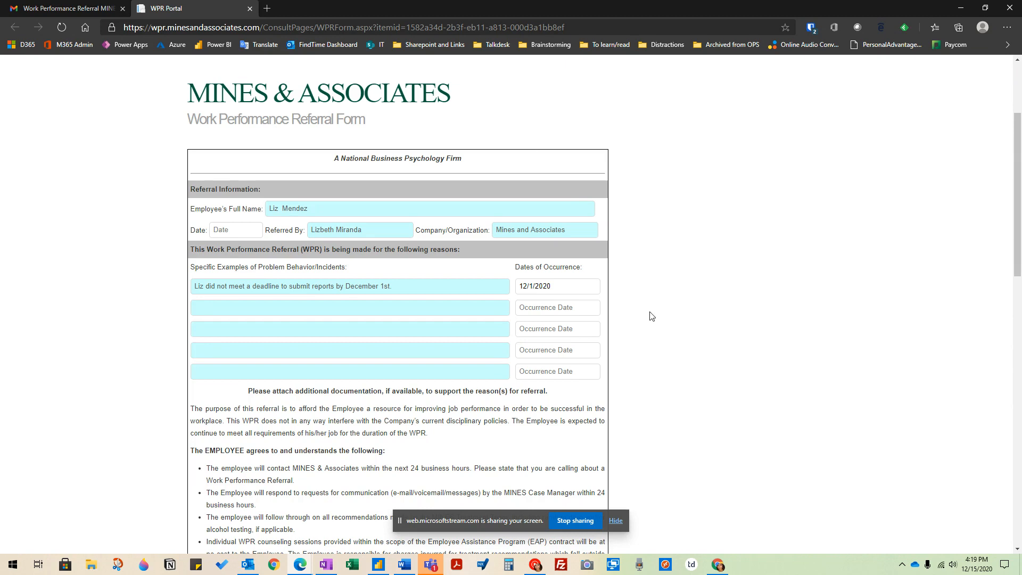
scroll(660, 372, down, 2)
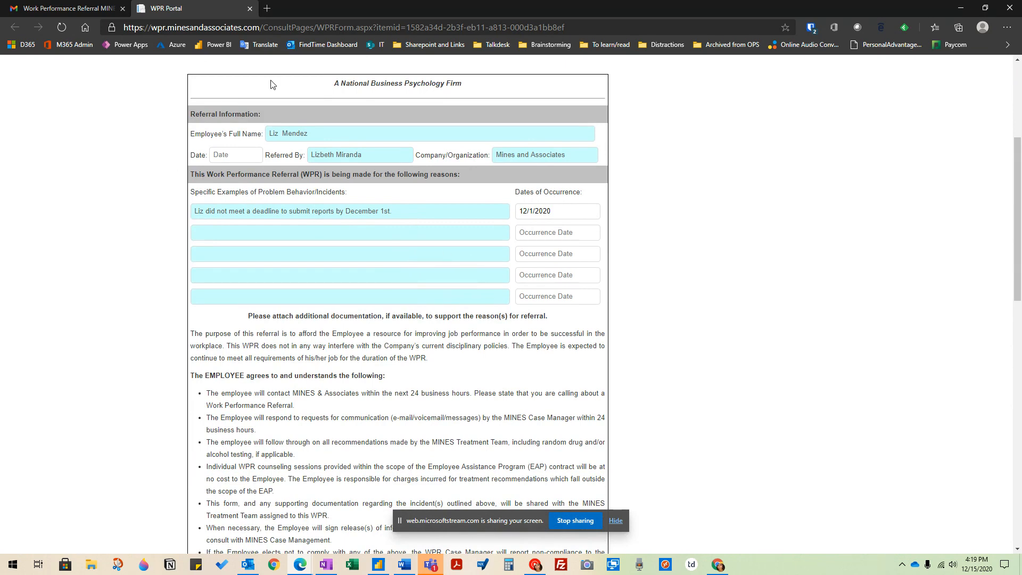
click(235, 152)
double_click(256, 156)
scroll(680, 240, down, 8)
scroll(691, 246, up, 11)
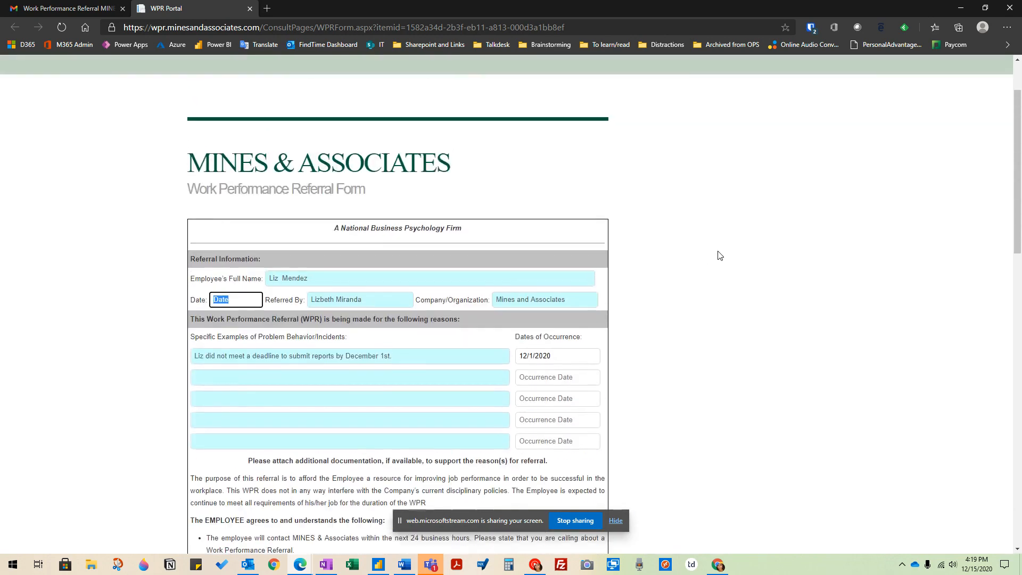
- Review the form's employee agreement terms, the MINES and Associates commitments and the Human Resources section
scroll(719, 255, down, 2)
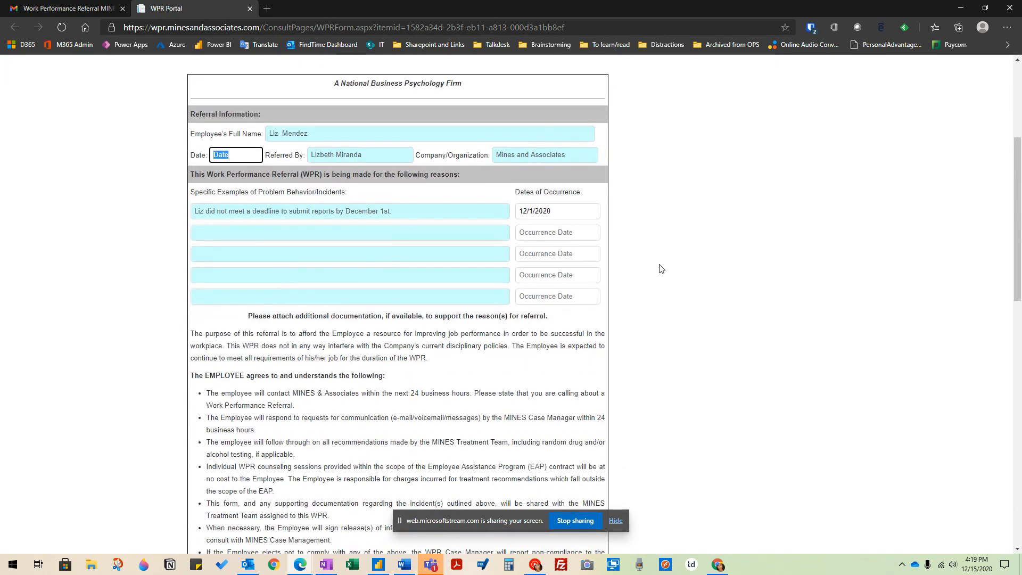
scroll(559, 213, down, 3)
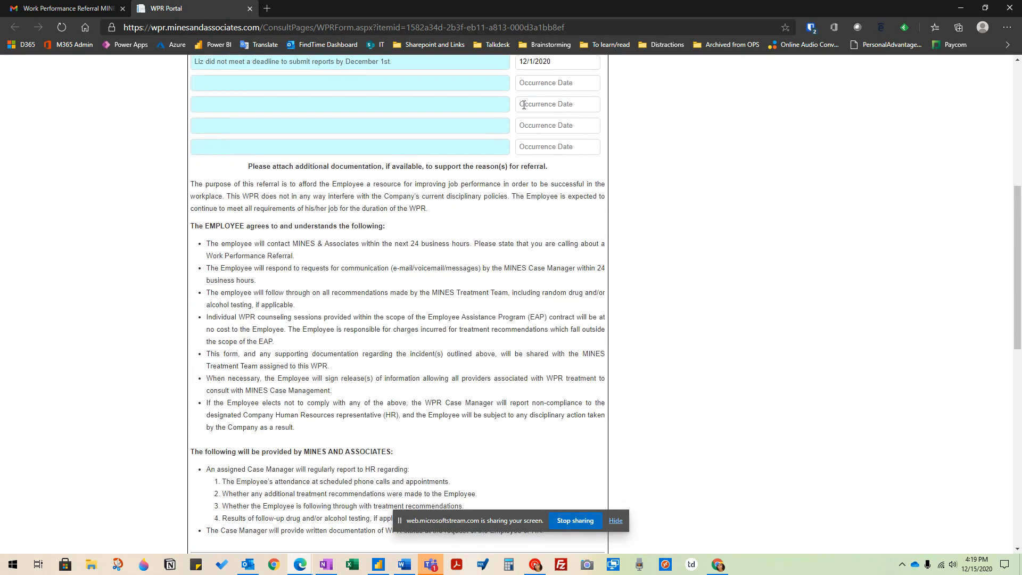
scroll(737, 283, up, 4)
scroll(735, 288, down, 4)
drag(192, 228, 343, 432)
scroll(554, 421, down, 1)
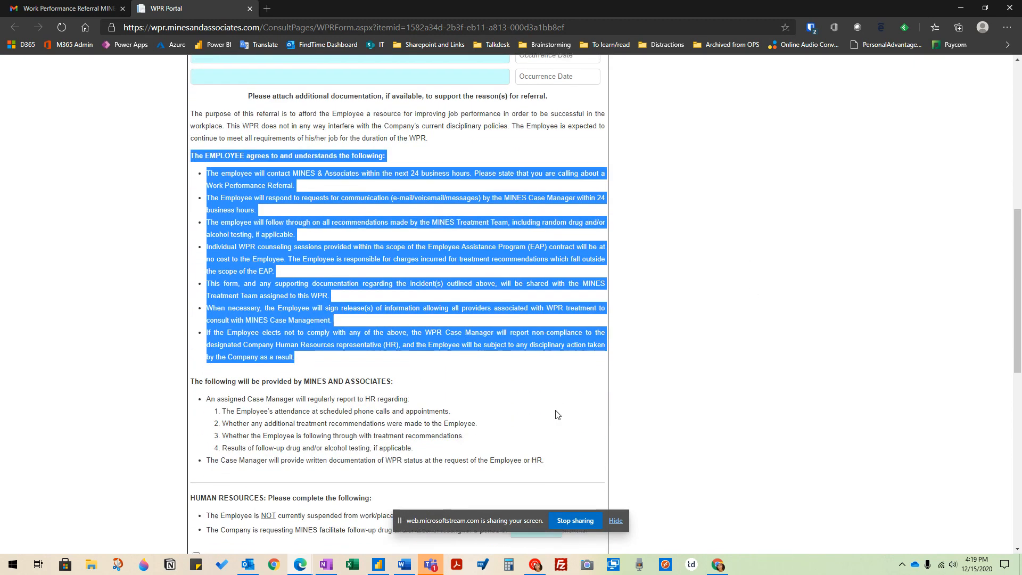
scroll(458, 343, down, 3)
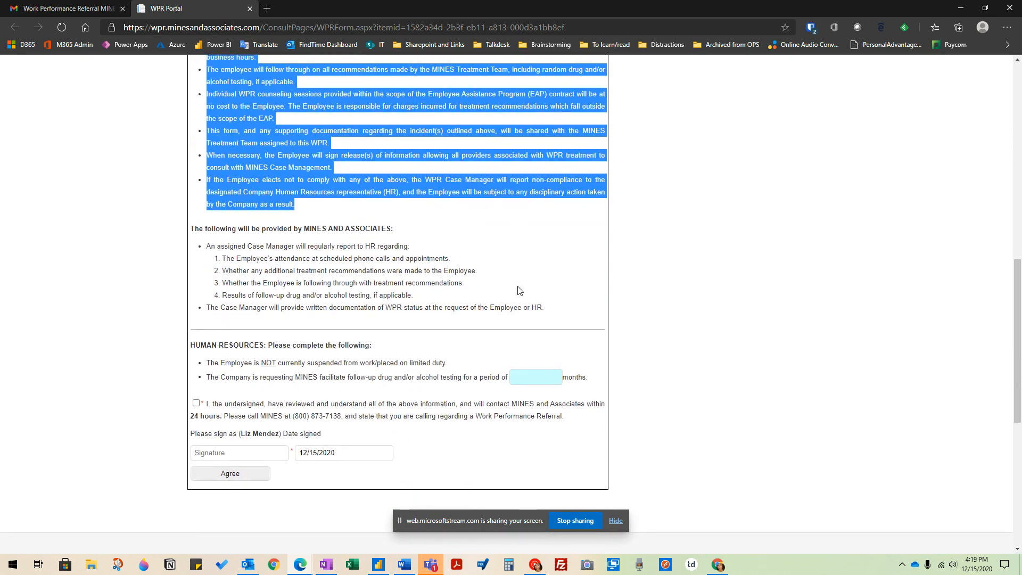
scroll(520, 290, down, 3)
- Mark the statement that the undersigned has reviewed and understands all of the form's information as accepted
click(230, 302)
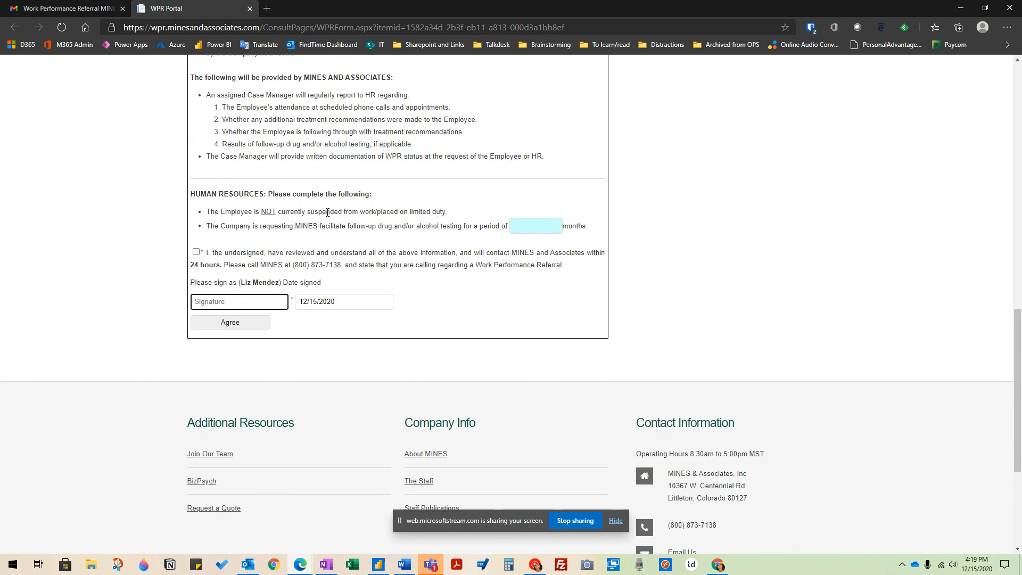
click(198, 254)
scroll(645, 283, up, 3)
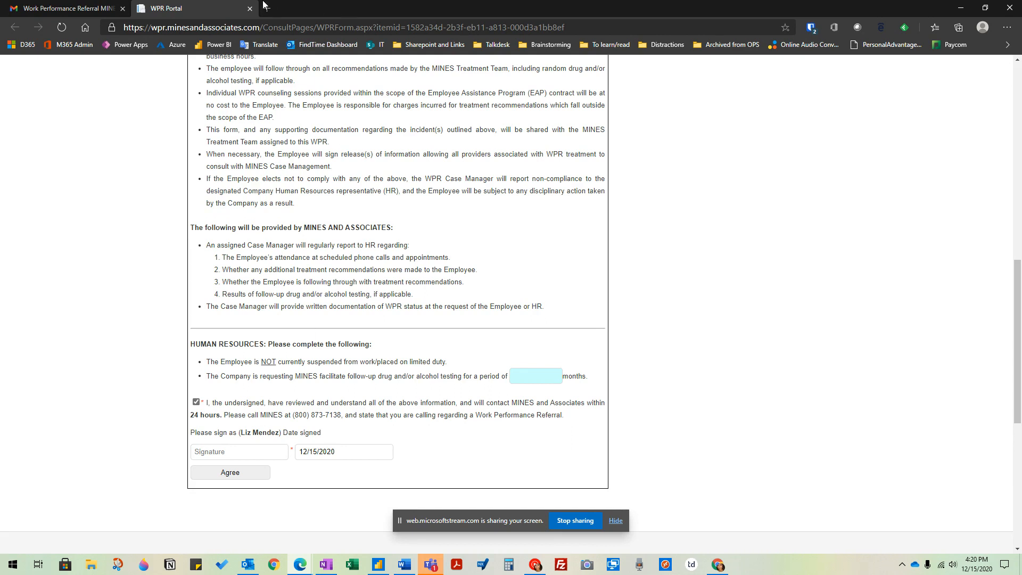
- Sign the referral form with the employee's full name and submit the agreement
click(245, 453)
click(339, 448)
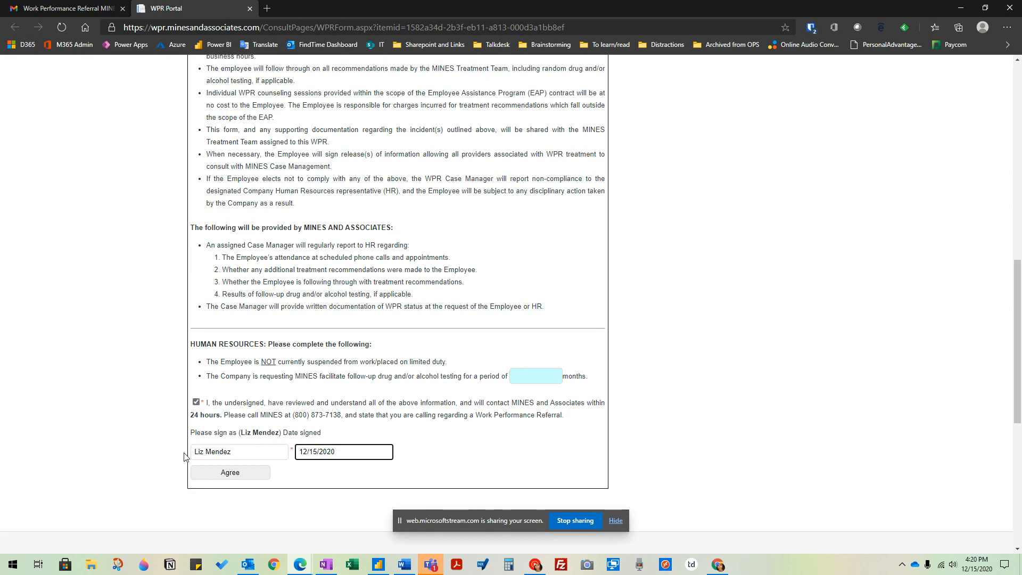
click(240, 476)
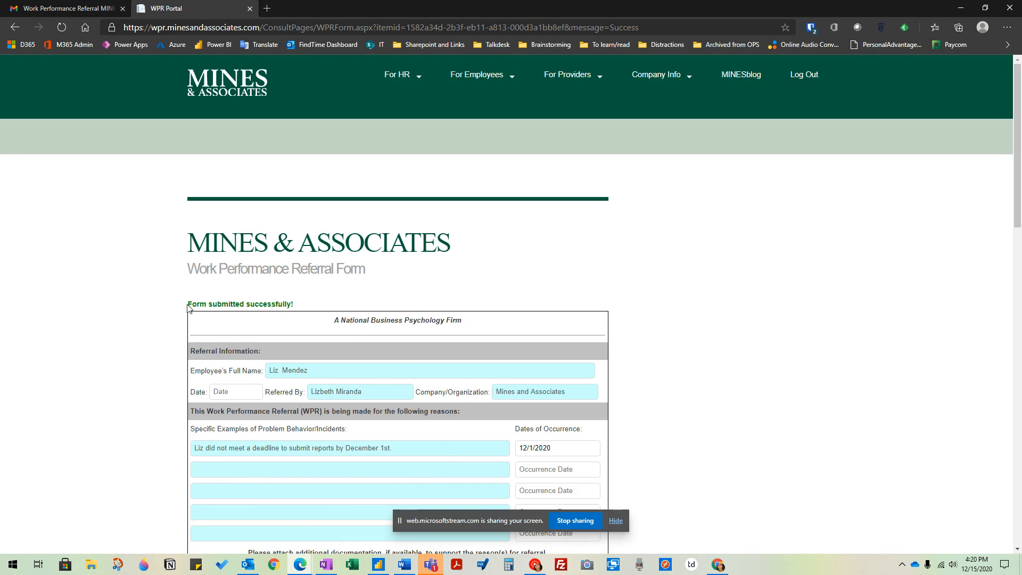
drag(189, 307, 322, 302)
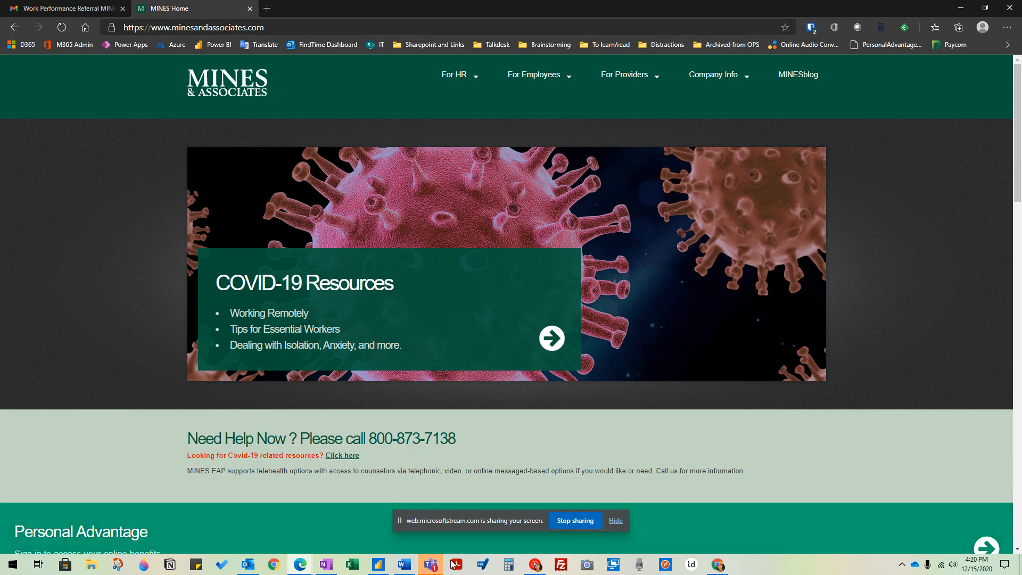
click(430, 565)
click(429, 568)
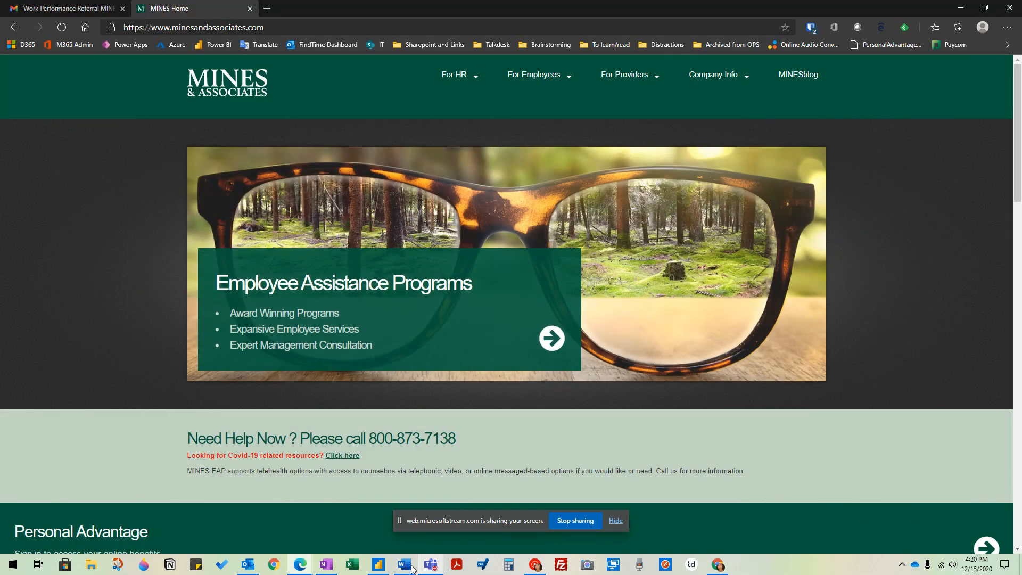
mouse_move(299, 564)
click(371, 514)
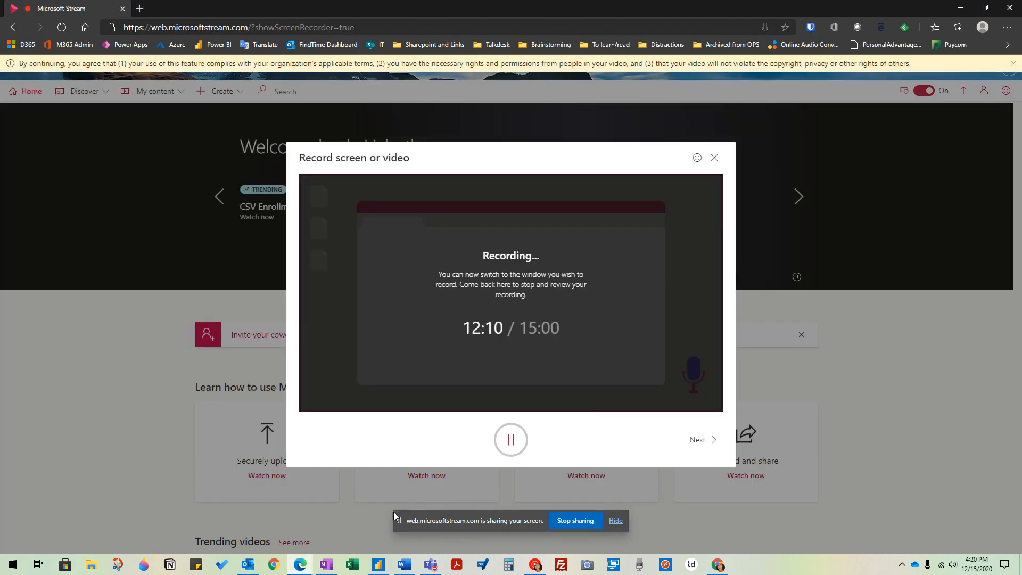